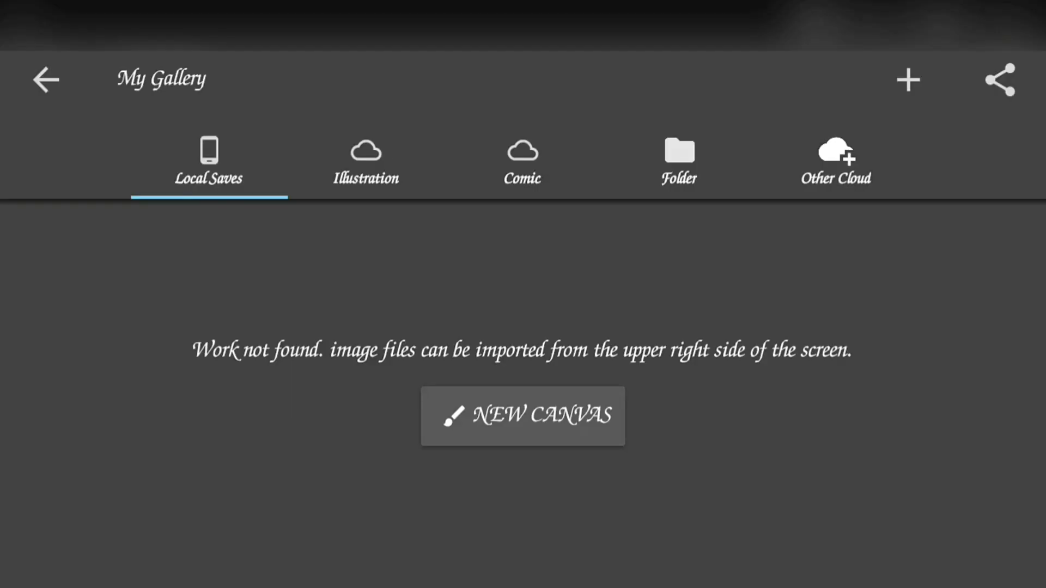
Create a blank 29.7 × 21.0 cm canvas at 600 dpi from My Gallery.
left_click(567, 425)
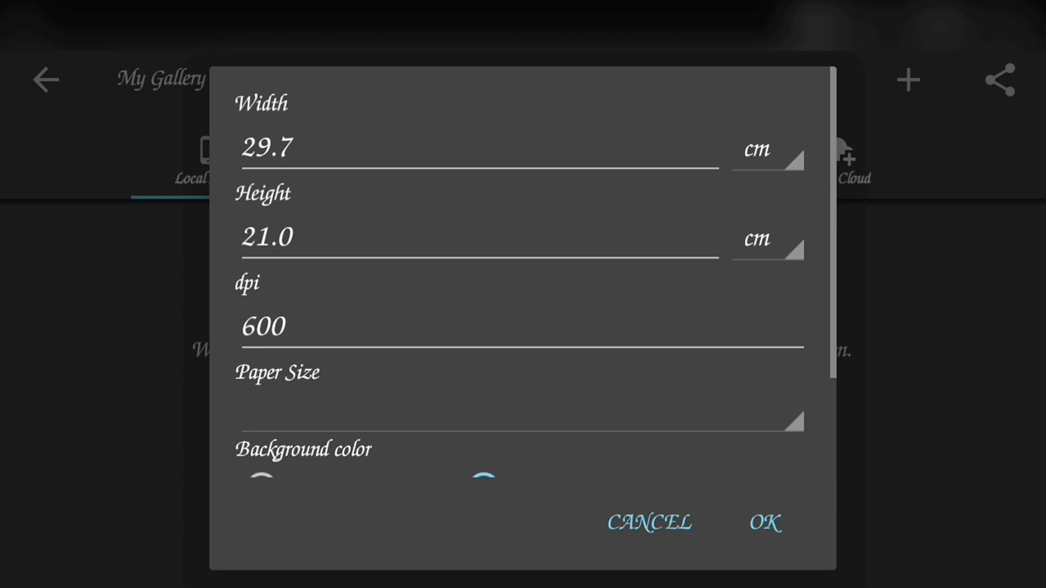
left_click(766, 523)
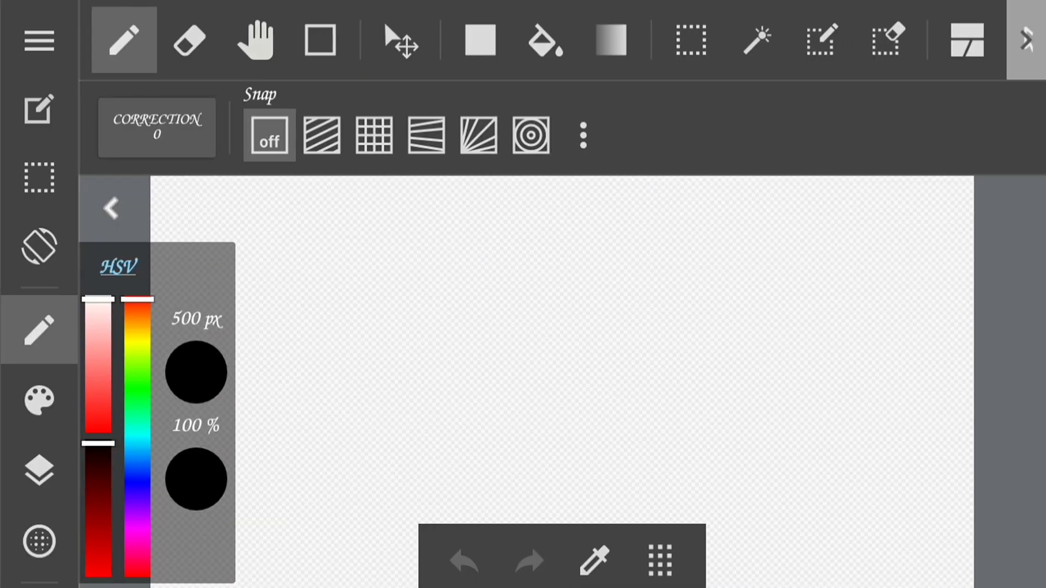
Collapse the colour panel and move the floating shortcuts off the canvas.
left_click(111, 208)
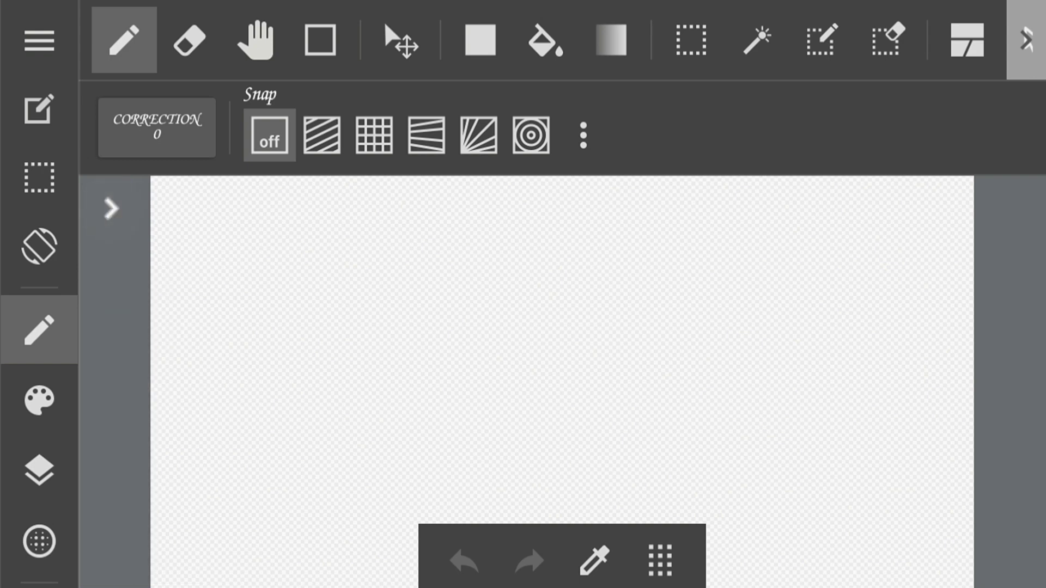
left_click_drag(660, 561, 275, 560)
left_click_drag(203, 564, 12, 562)
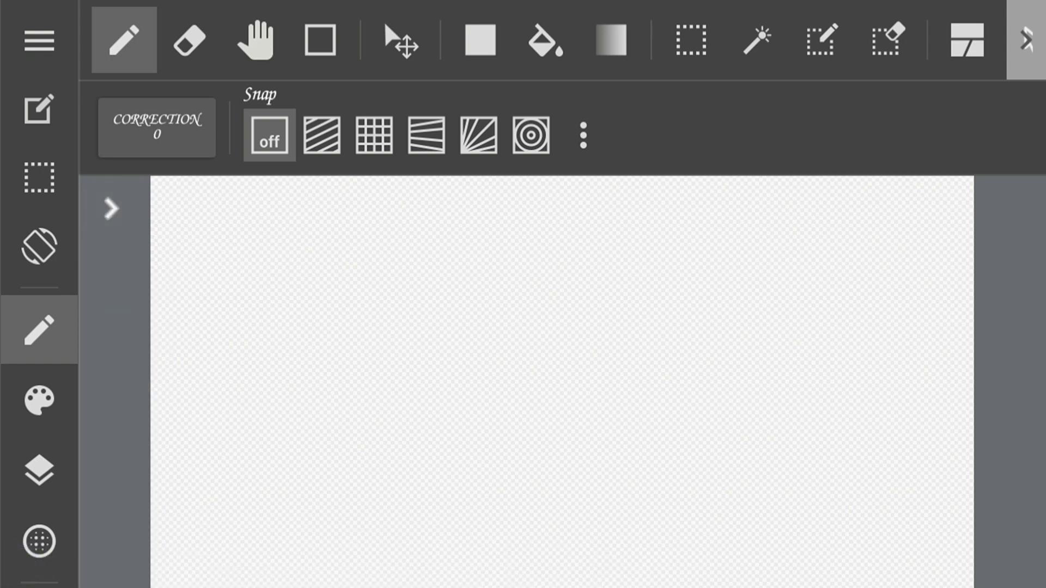
left_click(39, 330)
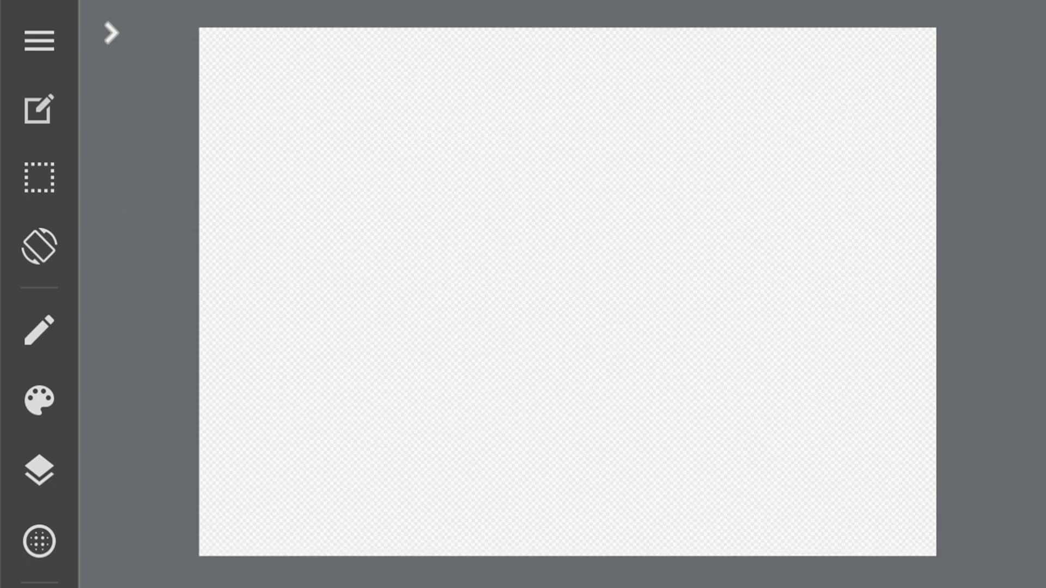
left_click(39, 330)
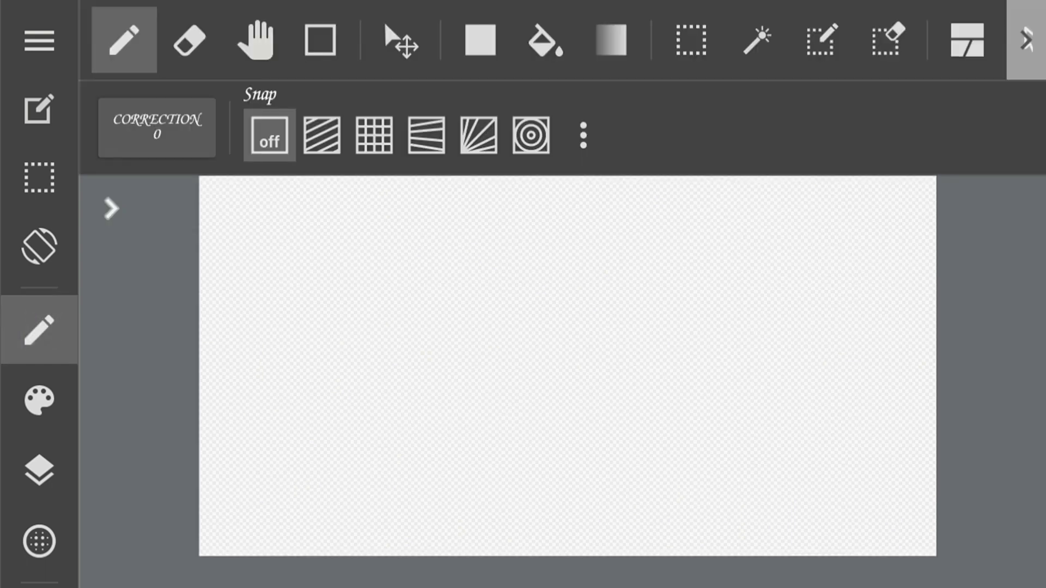
Choose the filled rectangle shape tool with corners rounded to 13%.
left_click(480, 40)
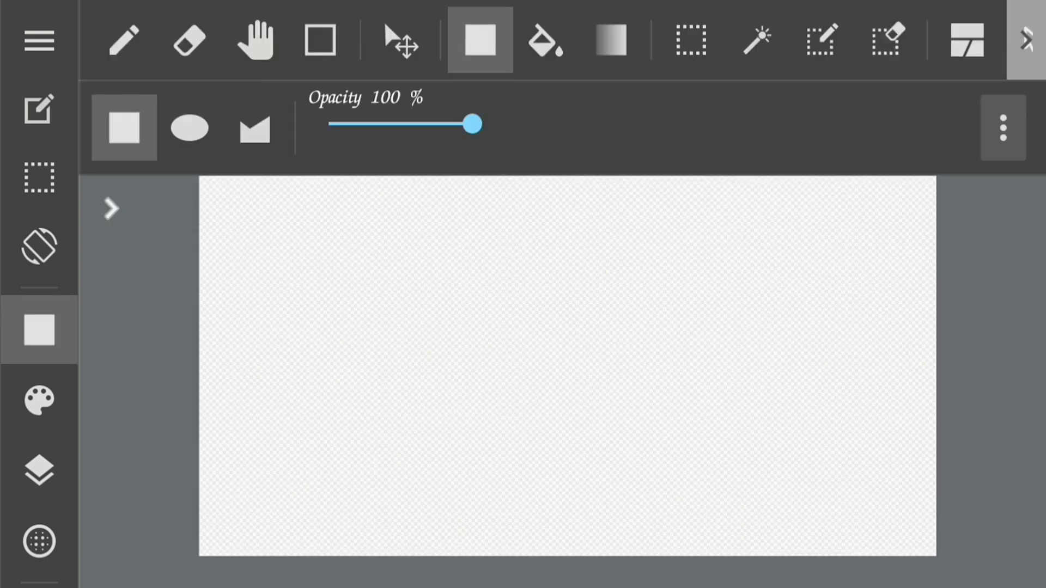
left_click(1003, 128)
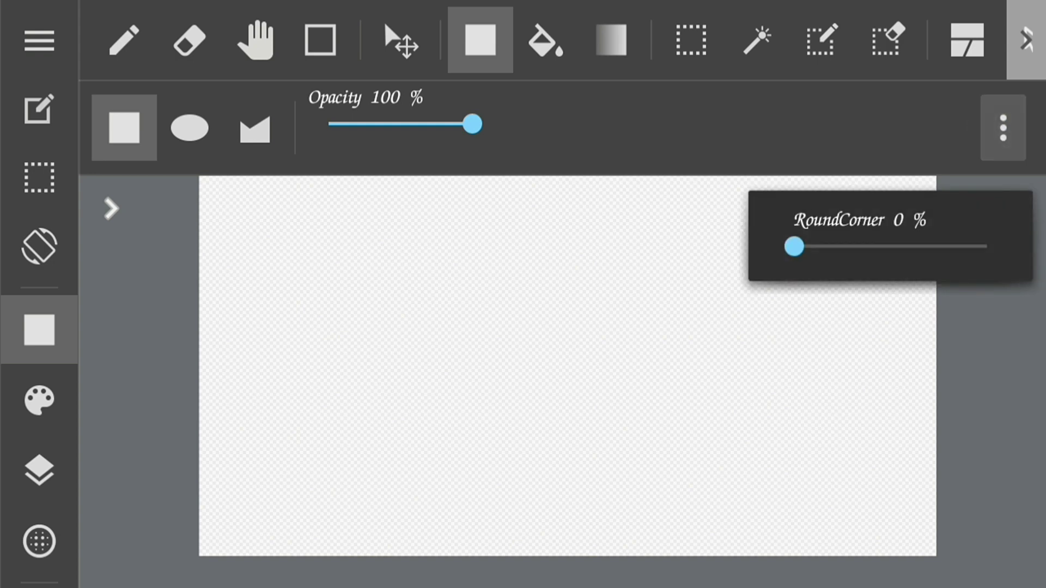
left_click_drag(794, 247, 825, 266)
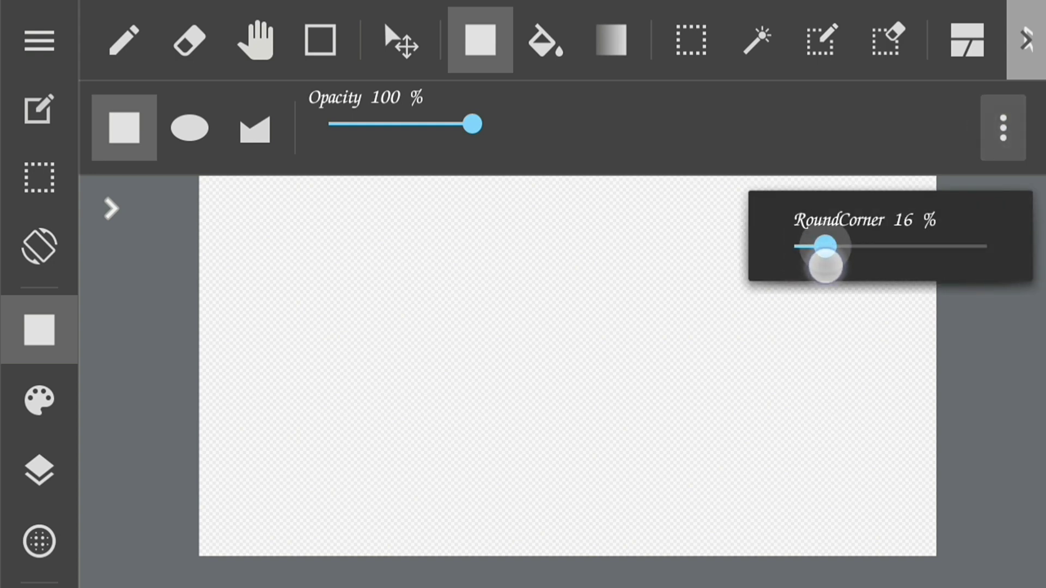
left_click_drag(826, 265, 817, 267)
left_click(39, 329)
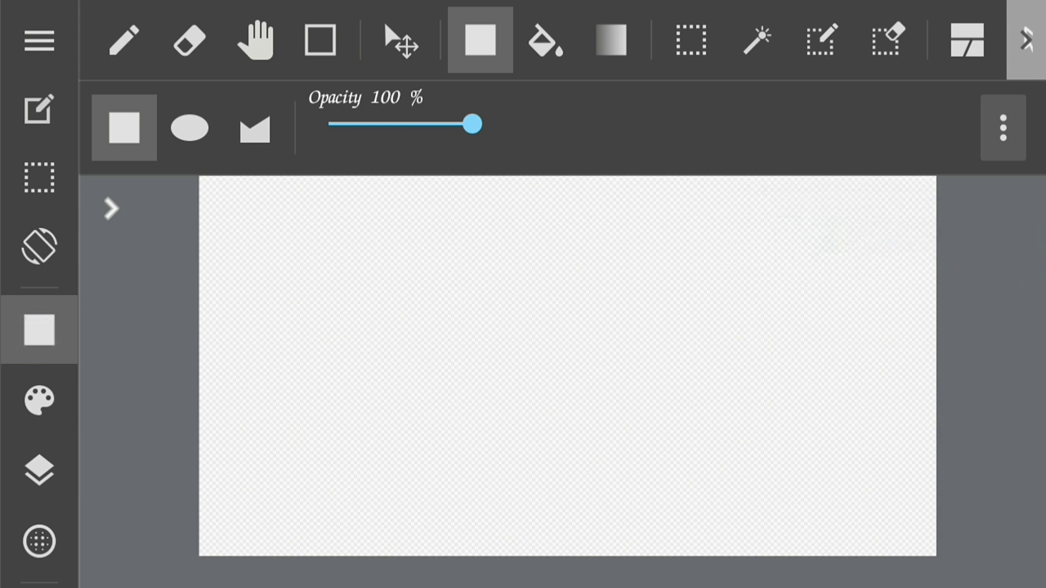
Pick white from the palette swatches and hide the toolbars.
left_click(111, 209)
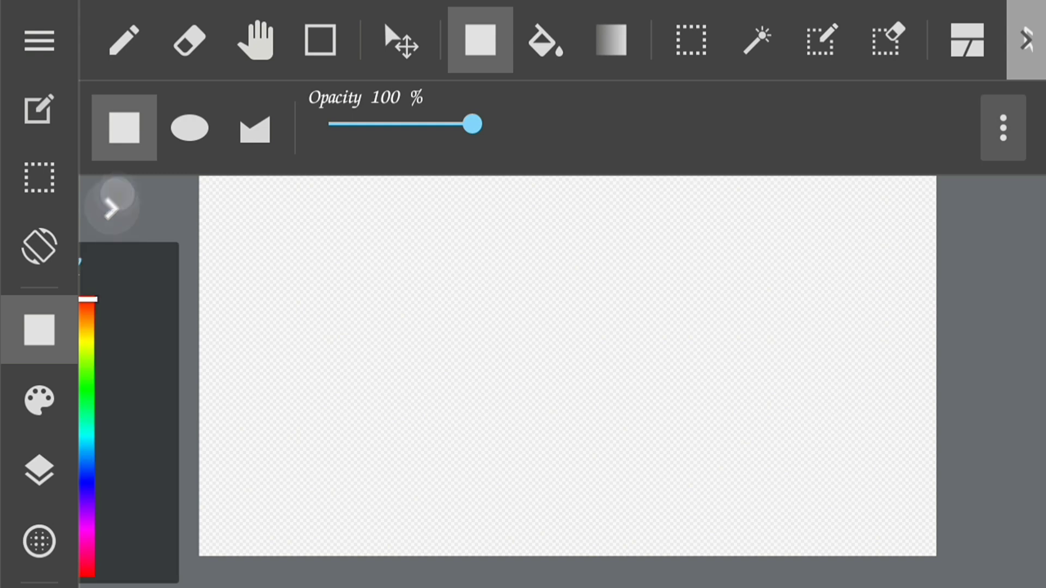
left_click(118, 266)
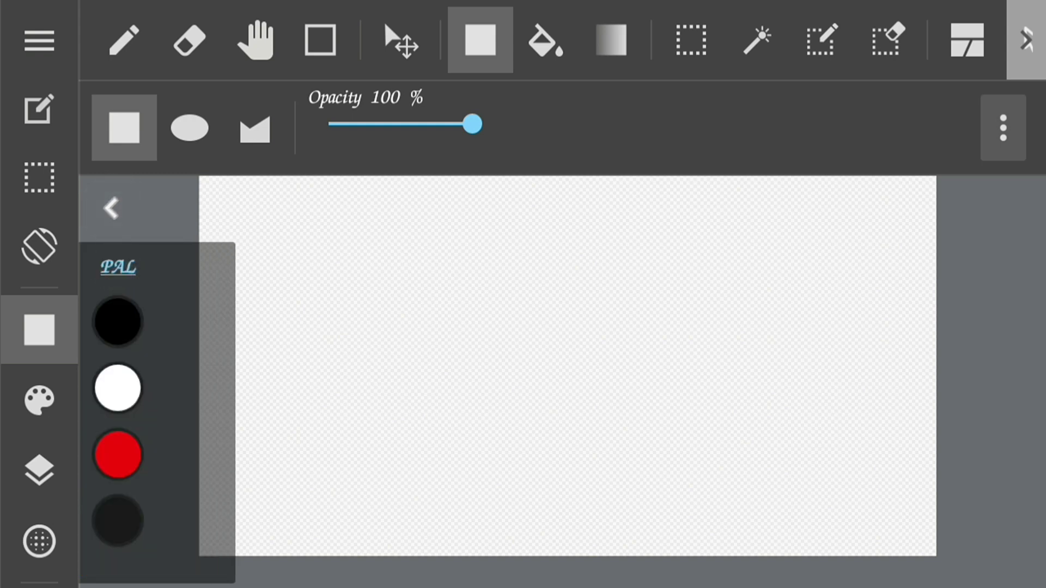
left_click(117, 388)
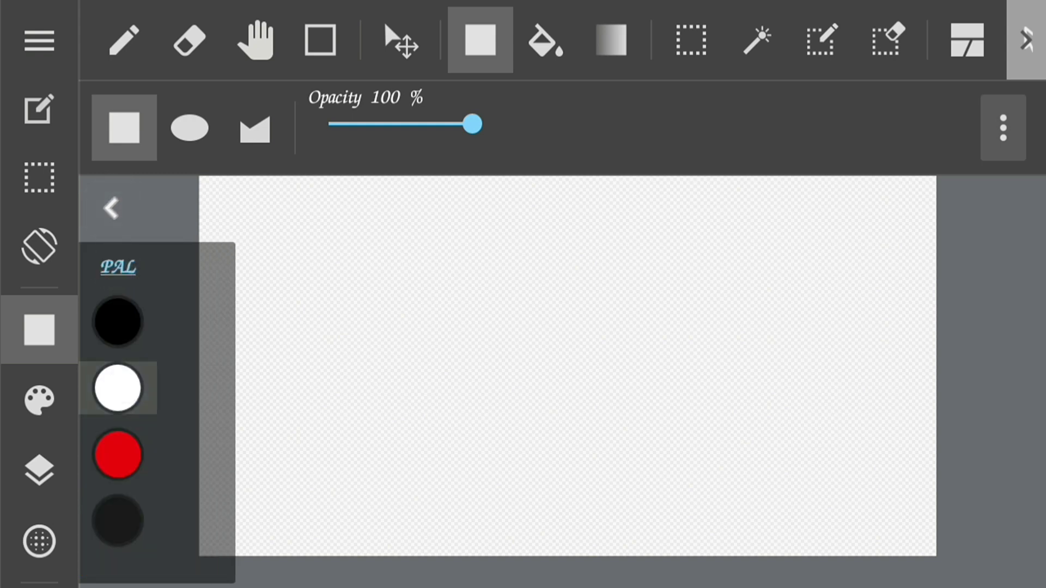
left_click(111, 209)
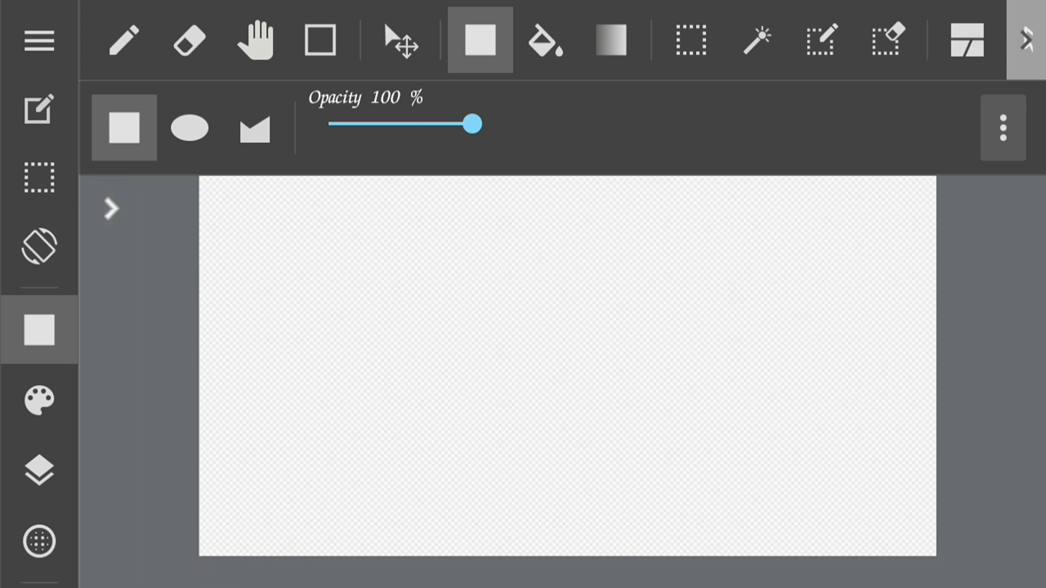
left_click(39, 330)
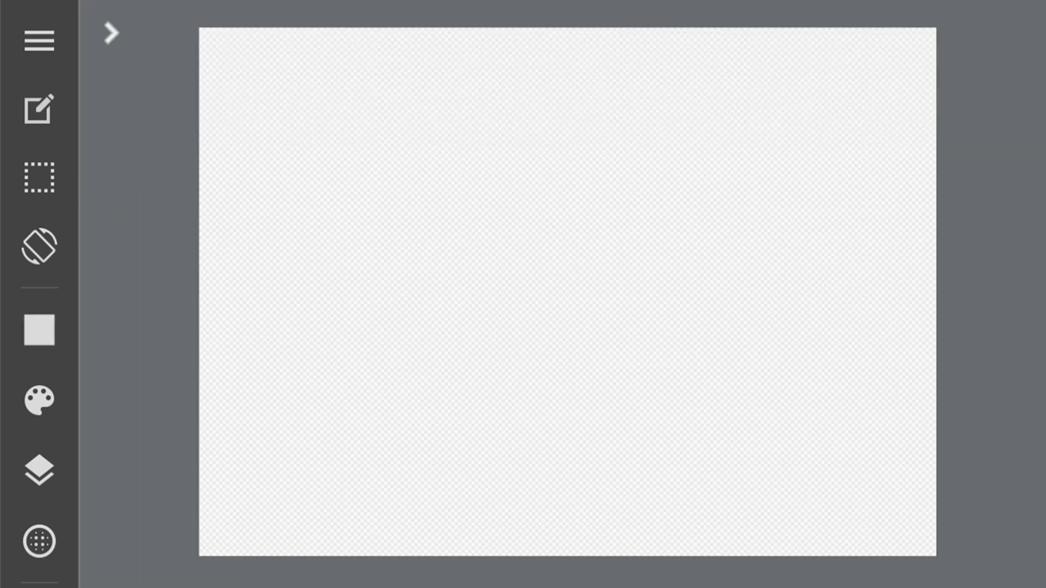
Rename Layer1 to 'white' in the Layers panel.
left_click(39, 470)
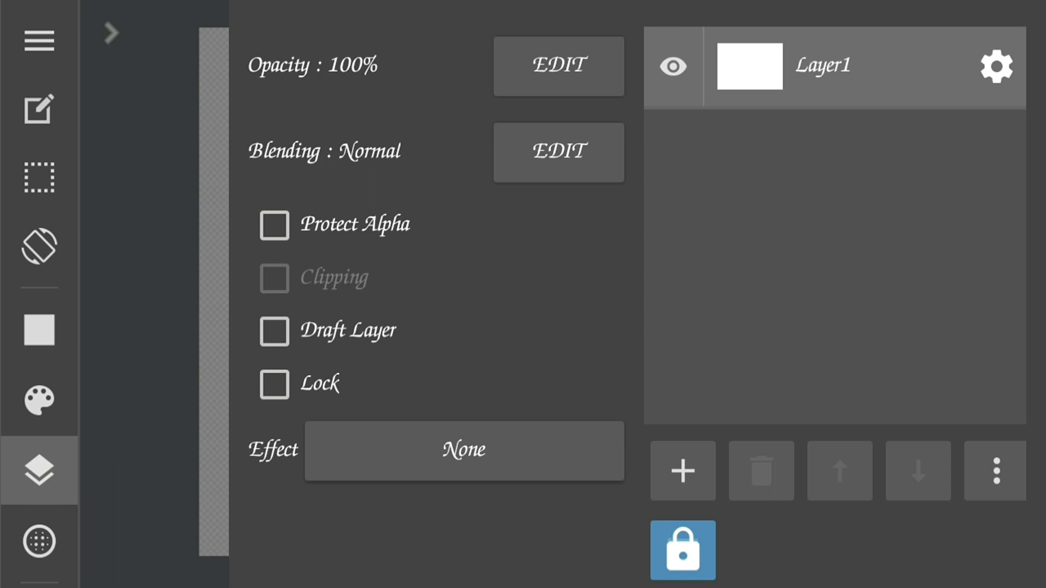
left_click(995, 74)
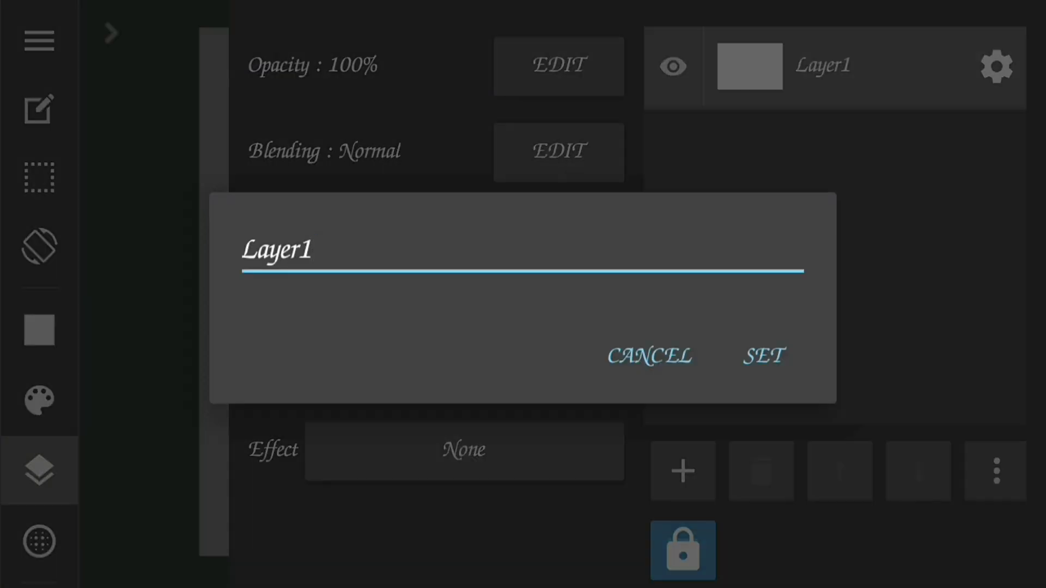
left_click(495, 242)
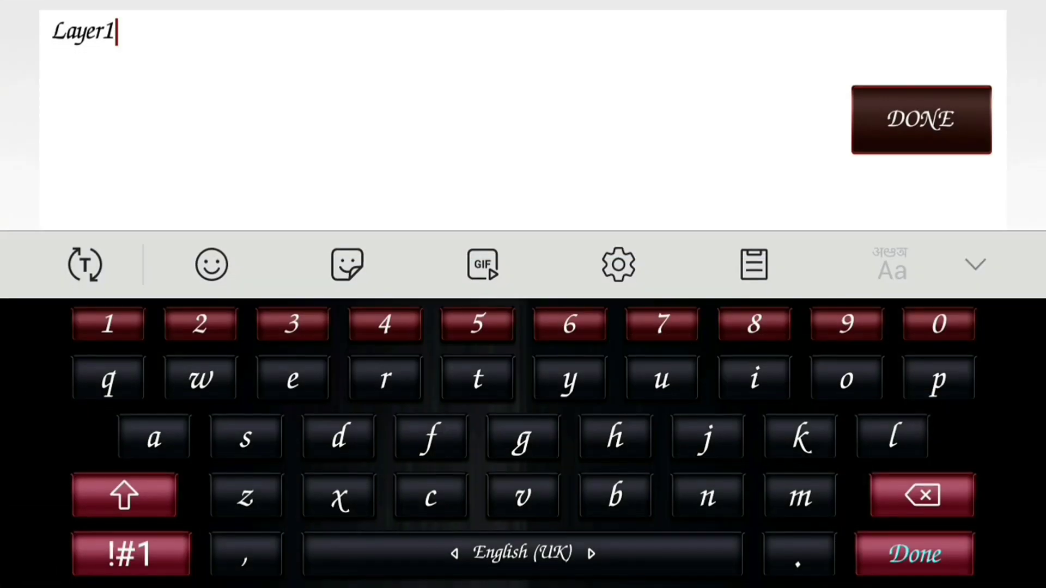
key("BackSpace")
key("BackSpace")
key("BackSpace")
key("BackSpace")
key("BackSpace")
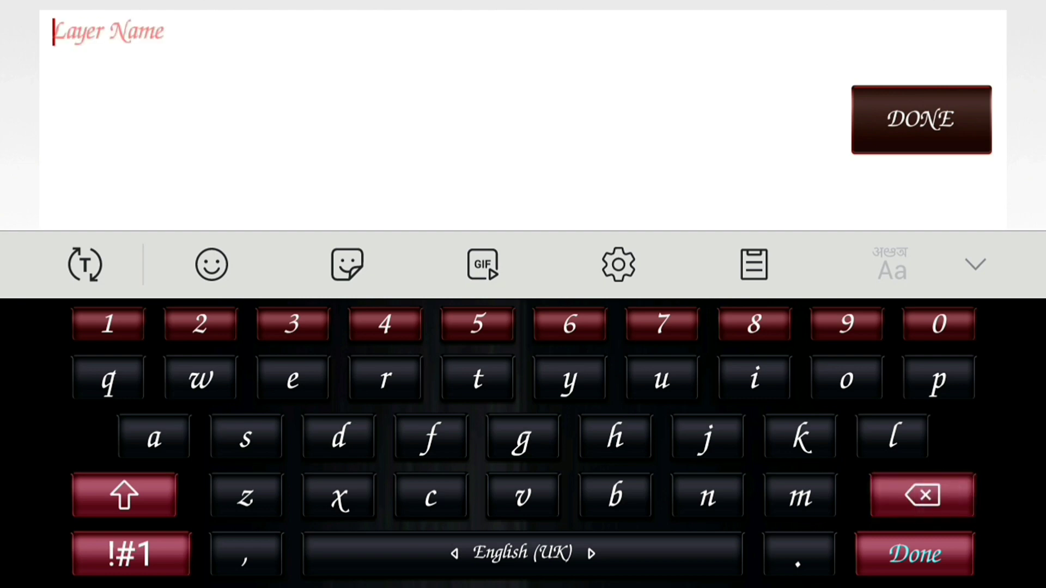
type("wh")
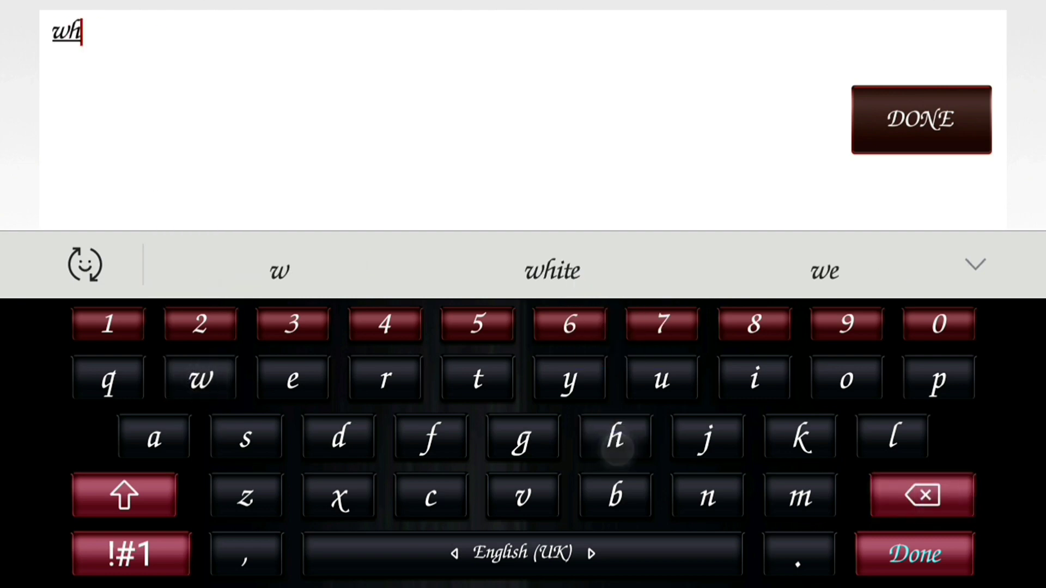
left_click(551, 268)
left_click(922, 119)
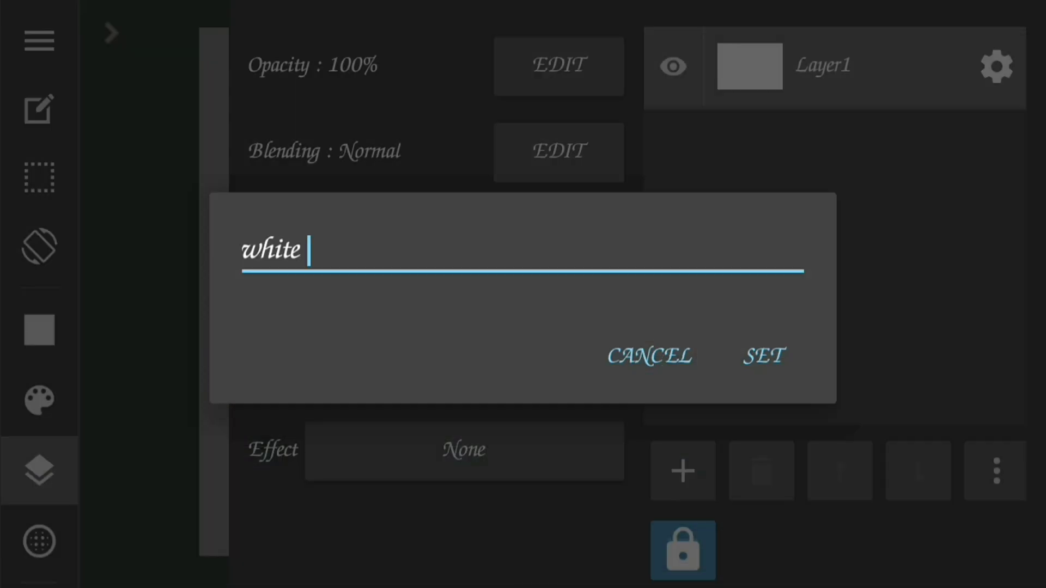
left_click(764, 365)
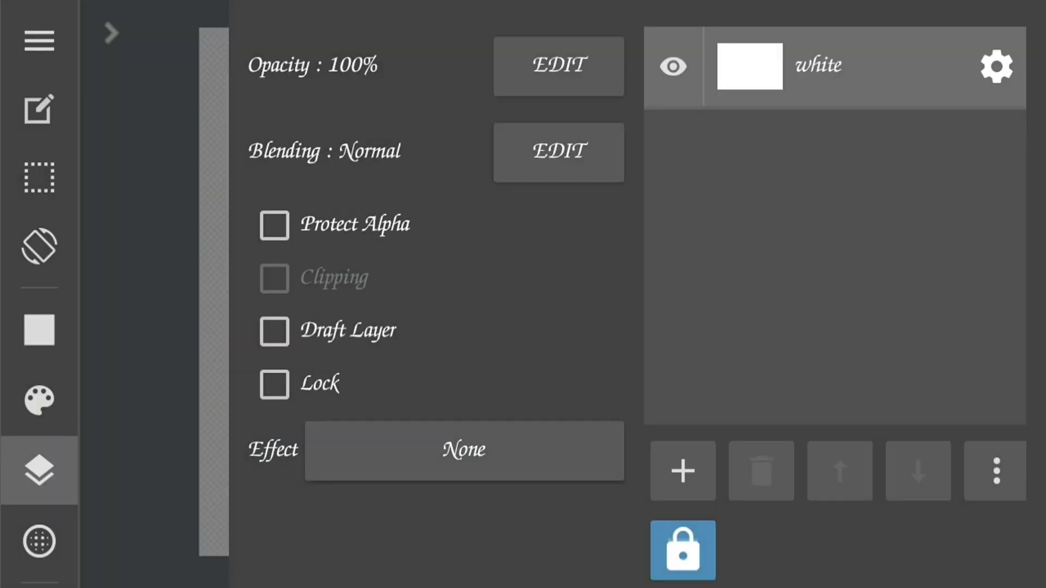
left_click(40, 471)
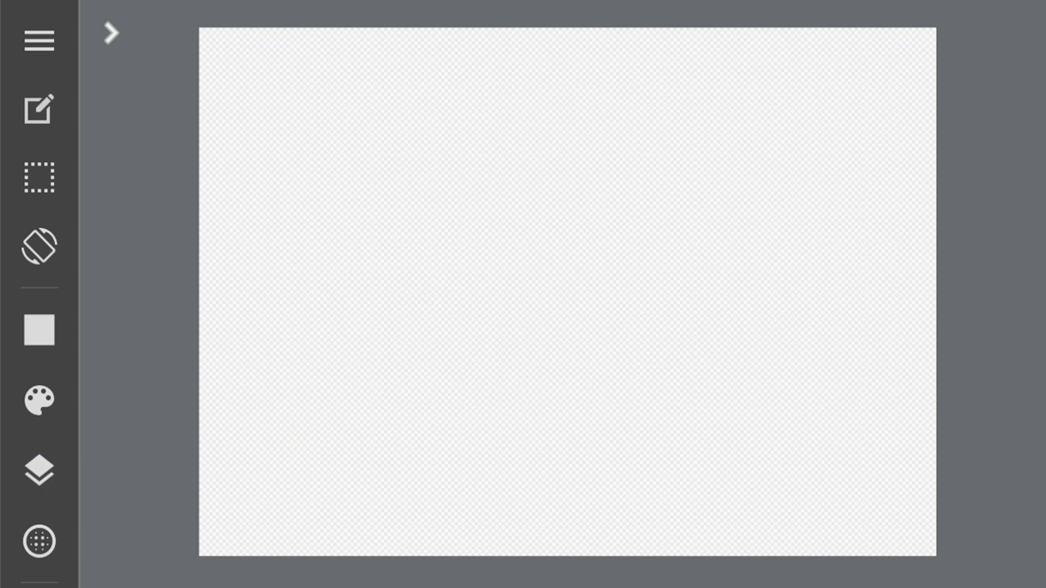
Drag a white rounded rectangle from the canvas's upper-left to lower-right.
left_click(39, 329)
mouse_move(273, 95)
left_mouse_down()
mouse_move(789, 179)
mouse_move(825, 288)
mouse_move(862, 493)
left_mouse_up()
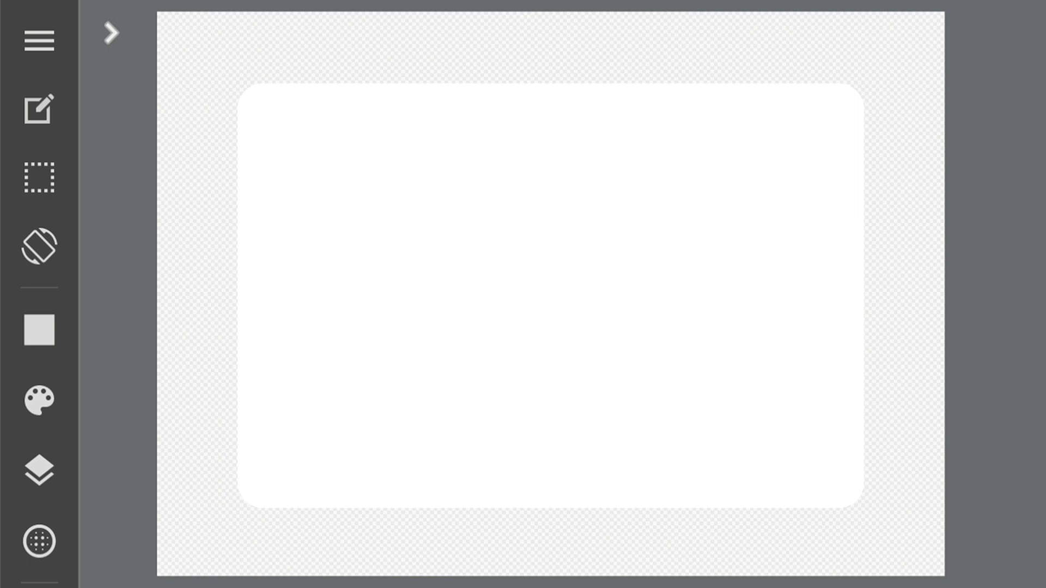
Add a new colour layer, Layer2, above the white layer.
left_click(40, 470)
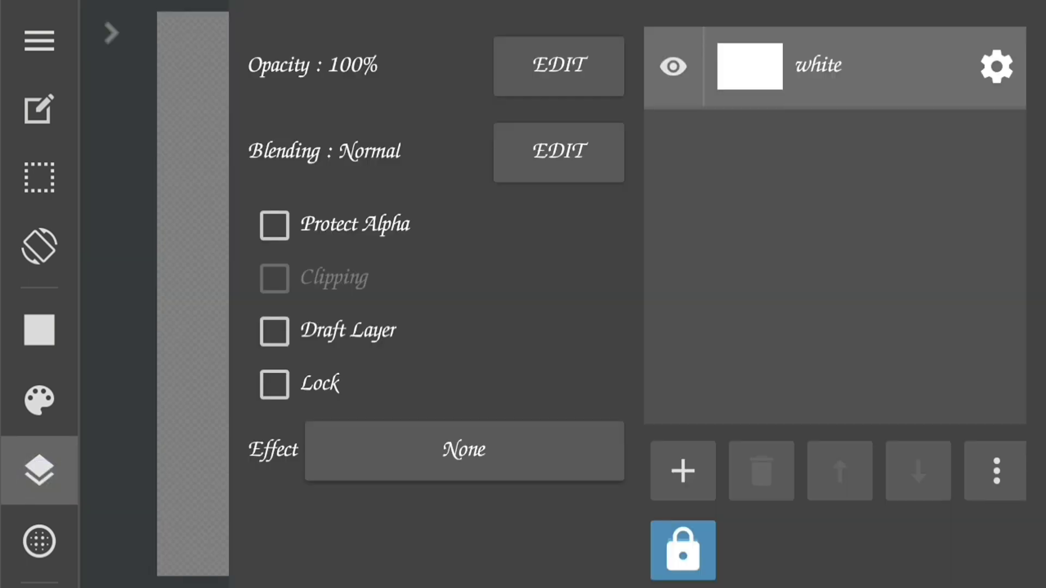
left_click(683, 470)
left_click(814, 46)
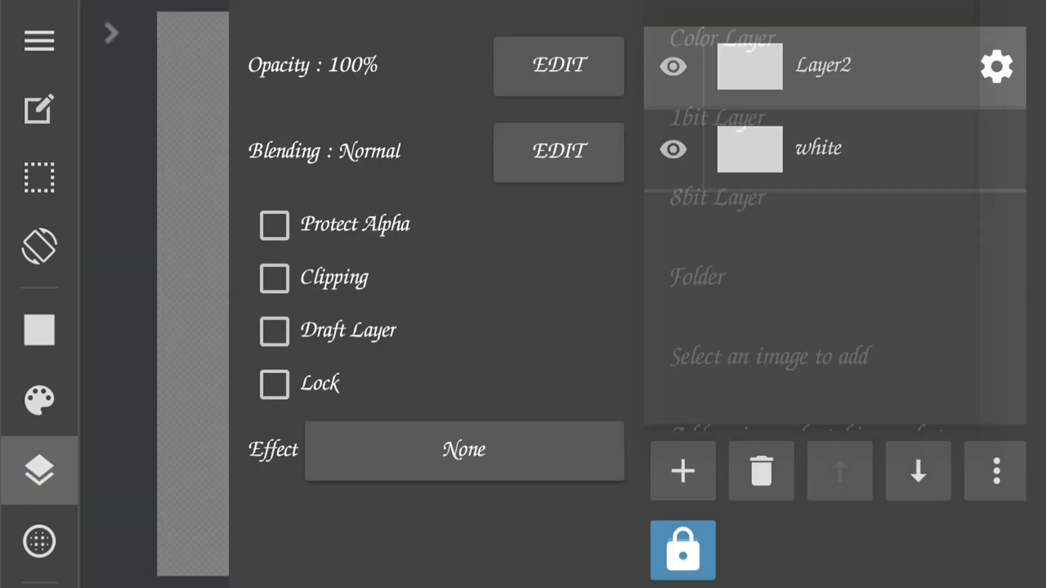
left_click(39, 470)
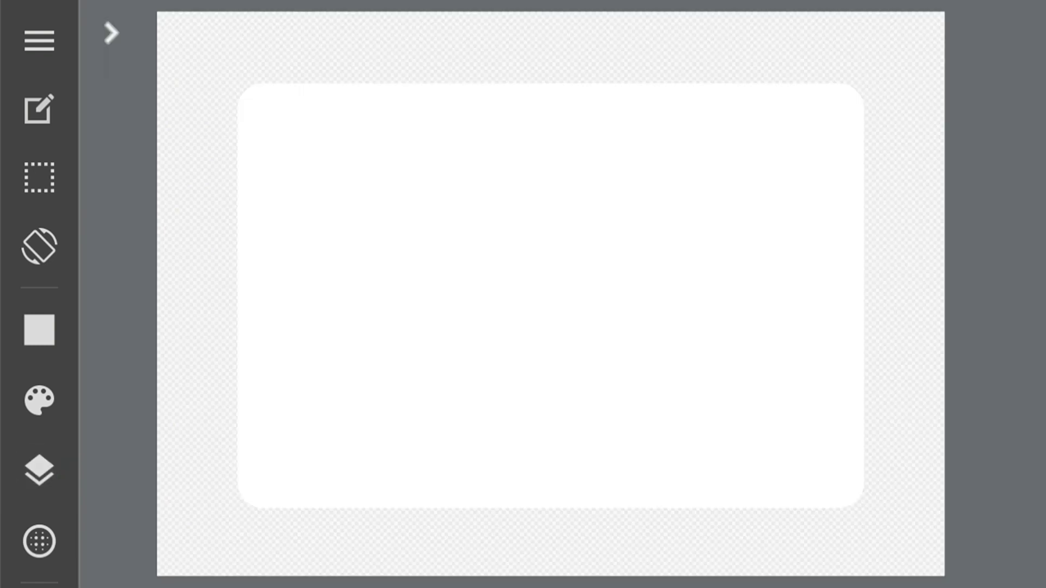
Reset the filled rectangle's corner rounding to 0%.
left_click(40, 329)
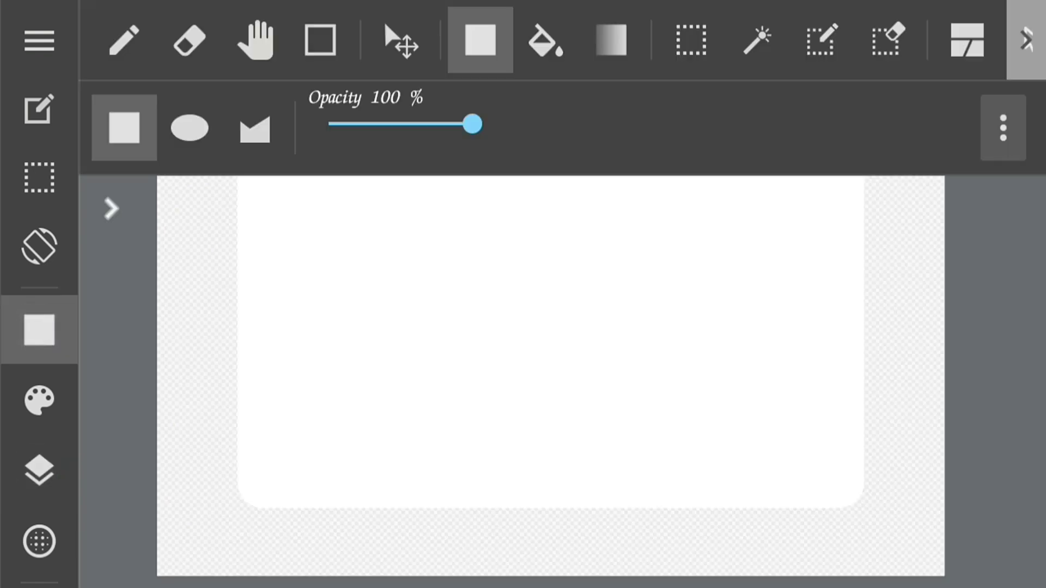
left_click(1003, 128)
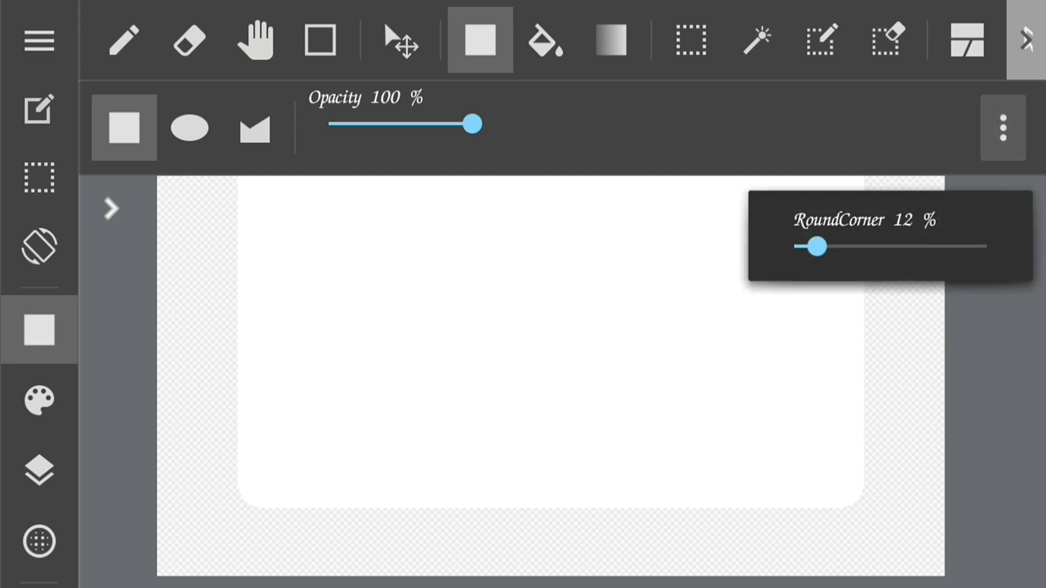
left_click_drag(817, 246, 794, 247)
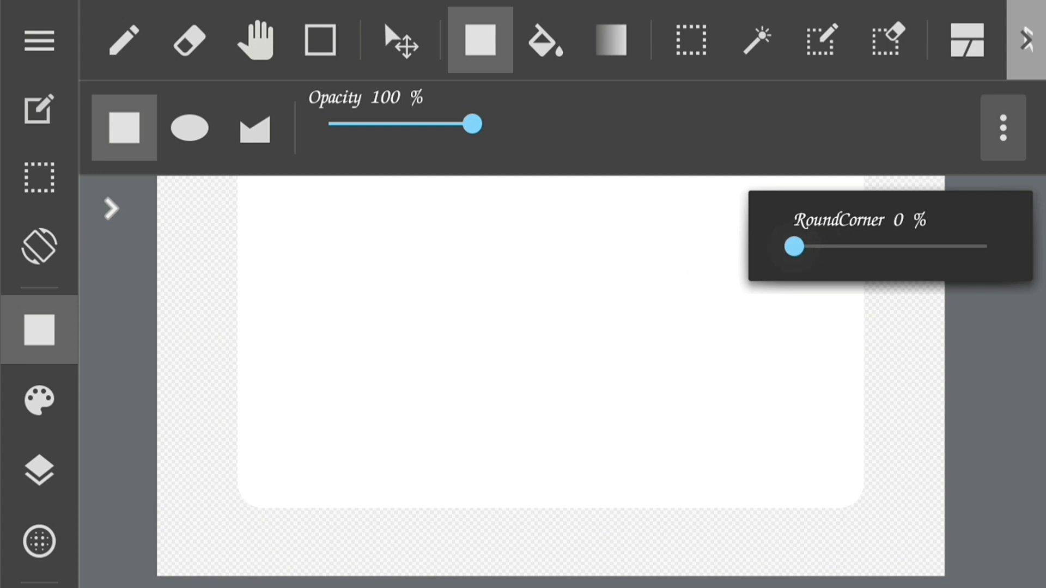
left_click(39, 330)
left_click(39, 330)
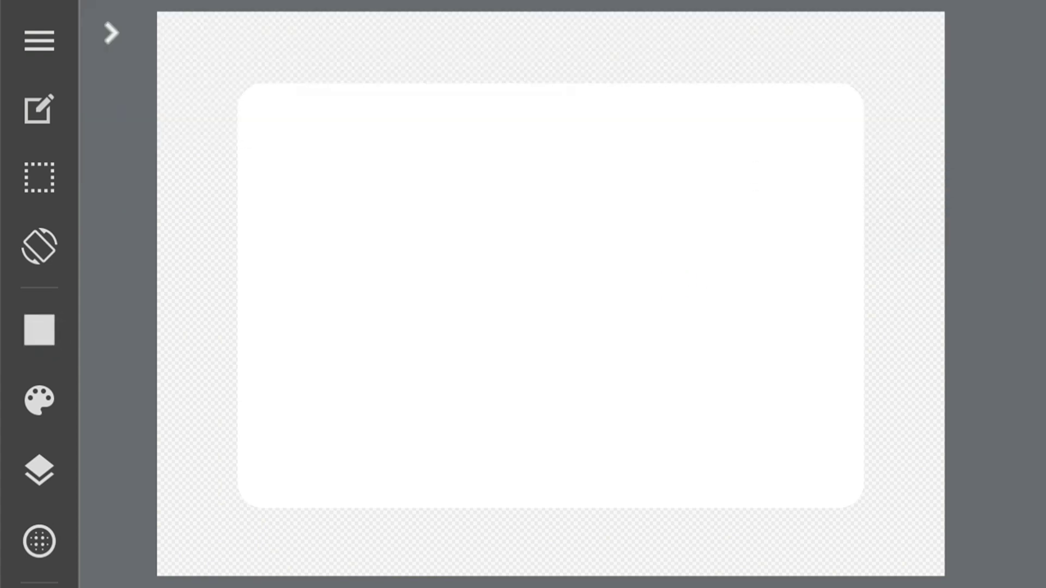
On the white layer, select the rounded card shape with Select Portion.
left_click(39, 469)
left_click(896, 161)
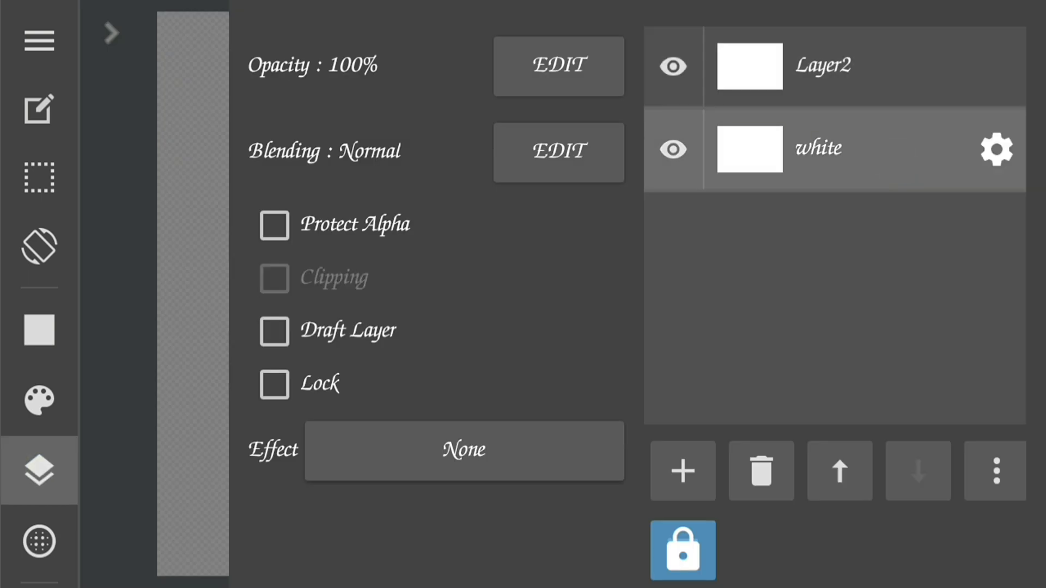
left_click(39, 470)
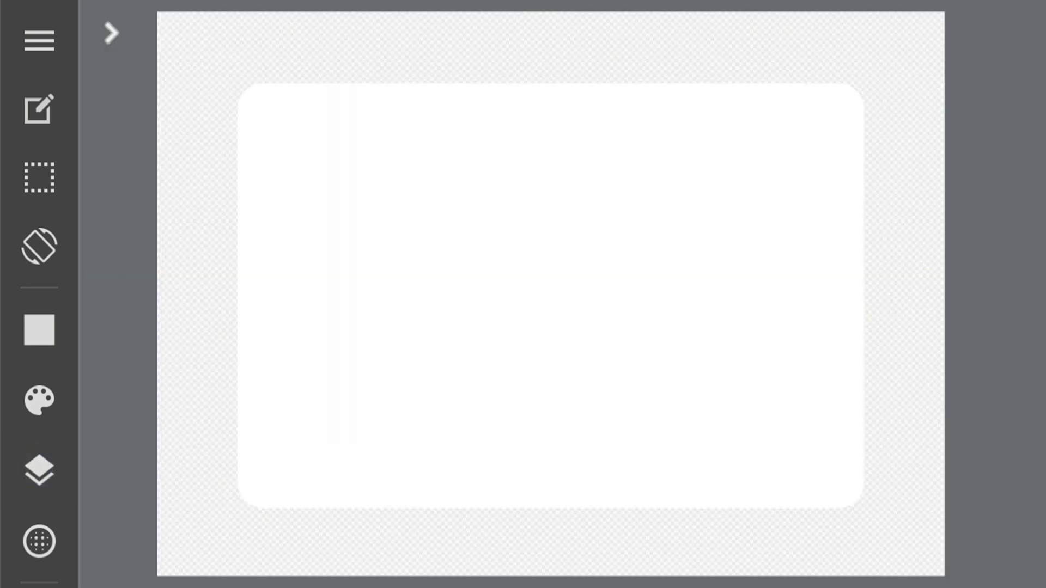
left_click(39, 177)
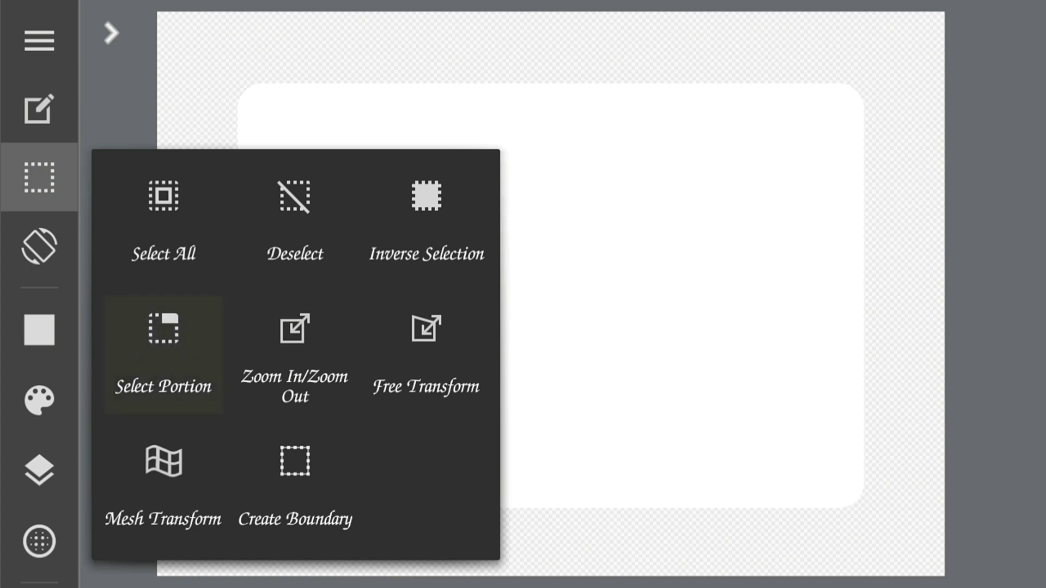
left_click(164, 354)
left_click(550, 295)
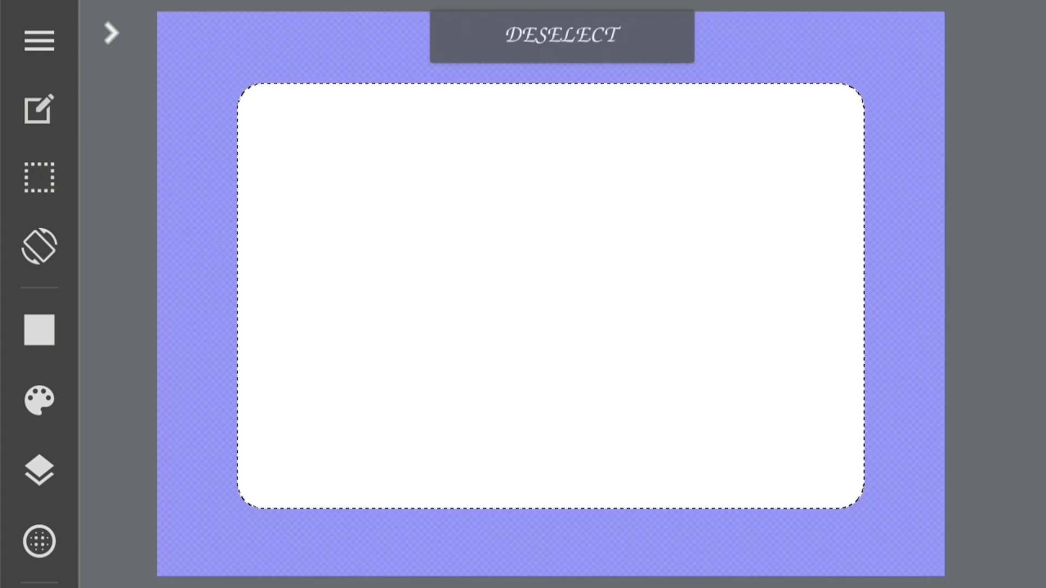
Make Layer2 the active layer.
left_click(39, 470)
left_click(908, 68)
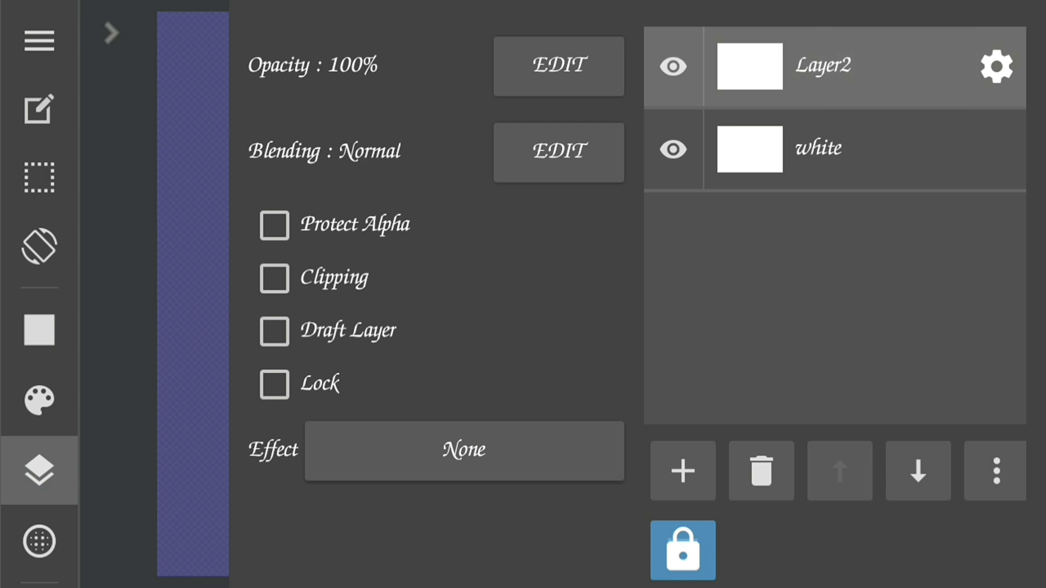
left_click(40, 470)
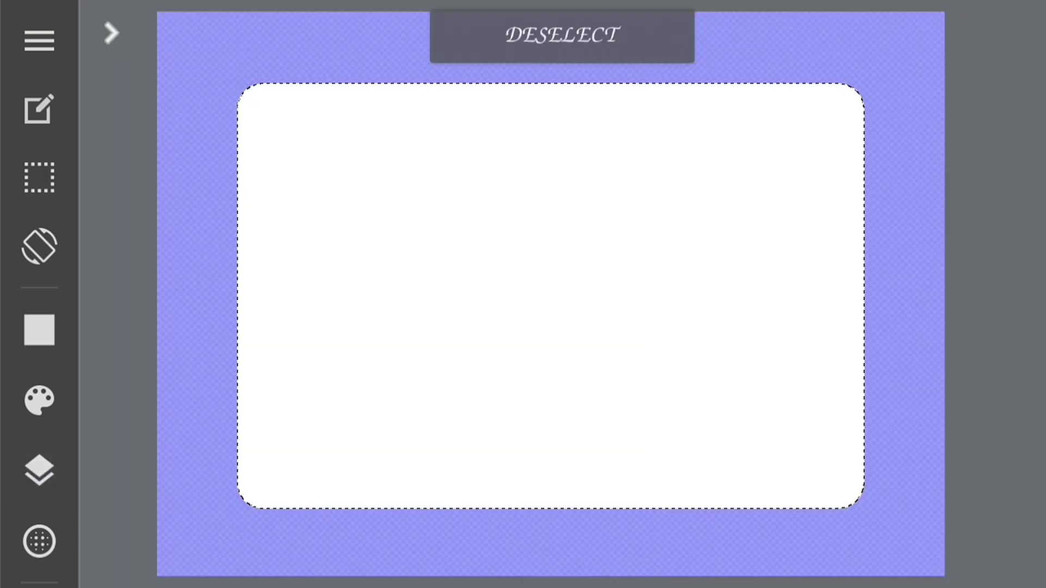
Fill a near-black band across the card's bottom inside the selection.
left_click(111, 32)
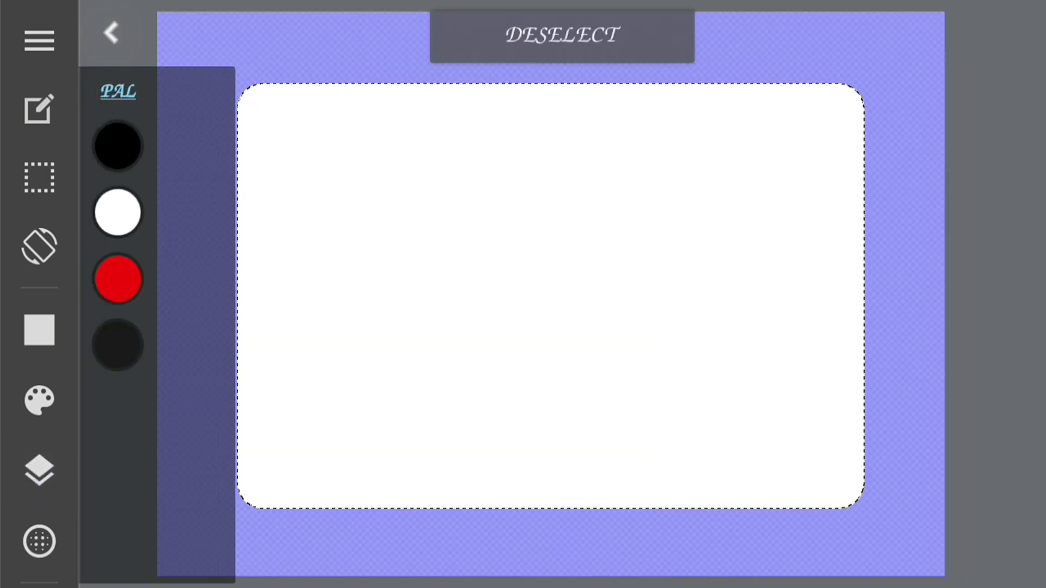
left_click(118, 346)
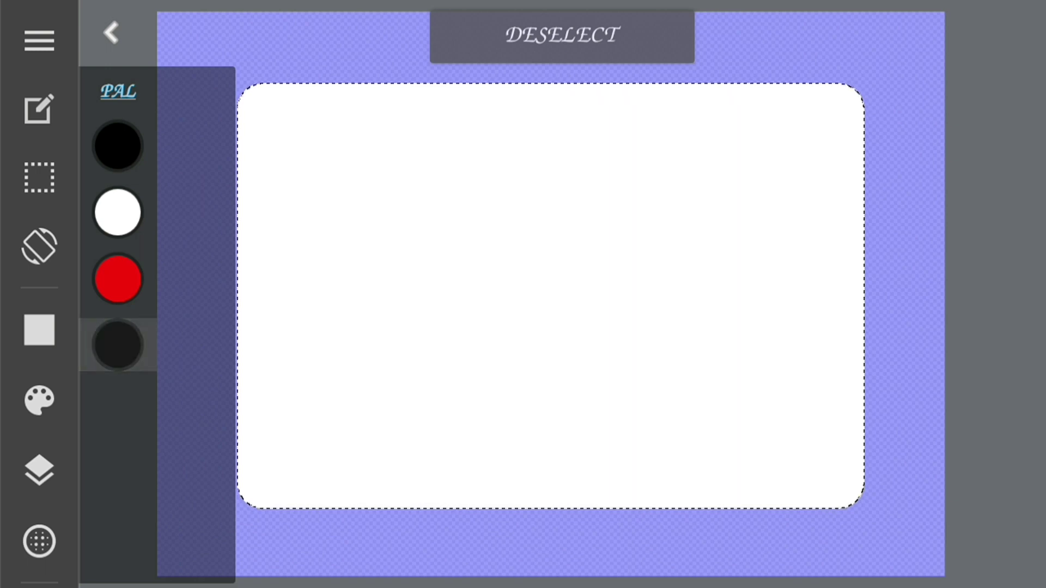
left_click(118, 91)
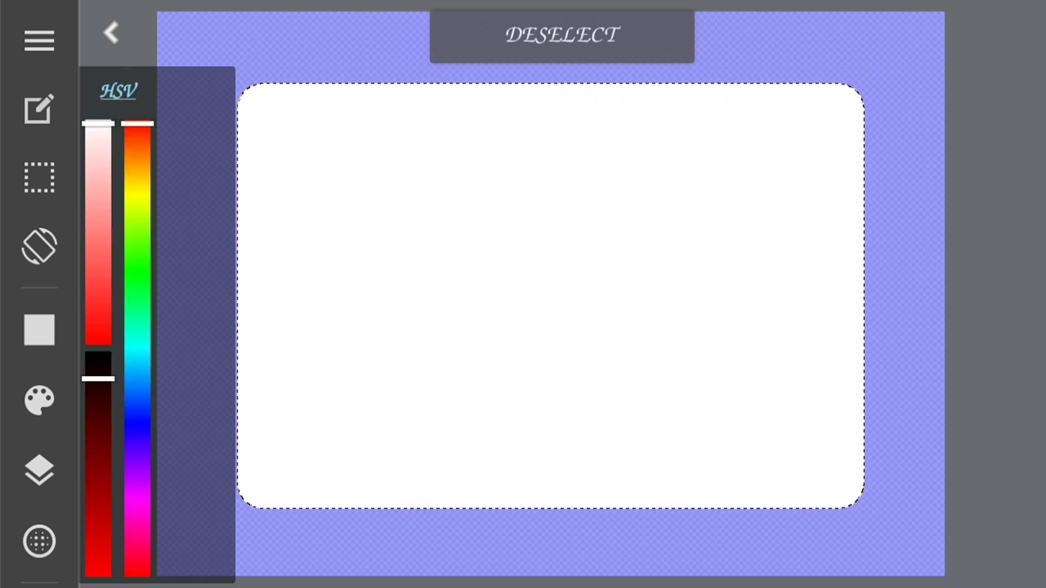
left_click(118, 91)
left_click(121, 39)
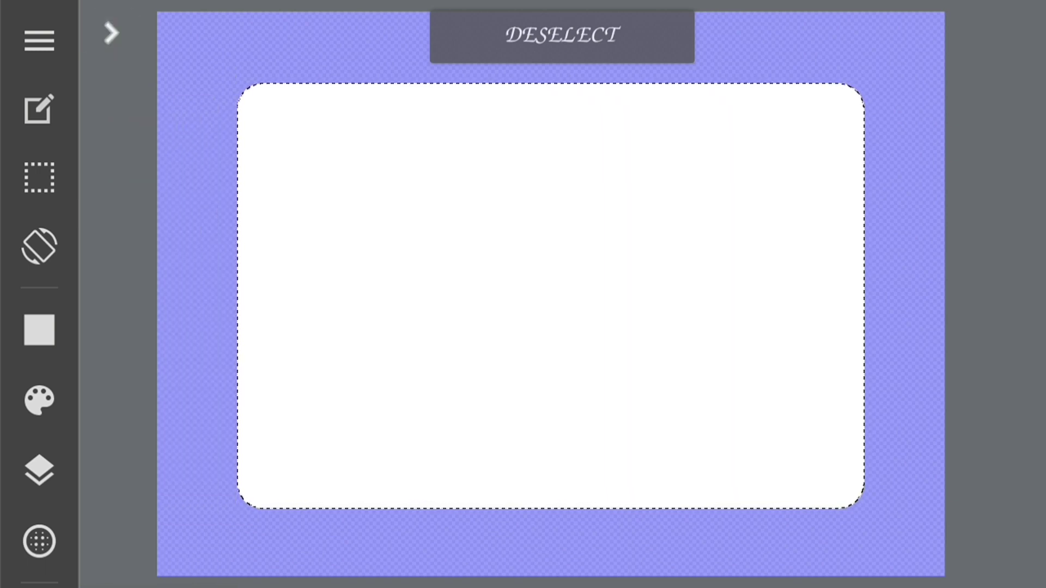
mouse_move(197, 524)
left_mouse_down()
mouse_move(928, 483)
mouse_move(930, 449)
left_mouse_up()
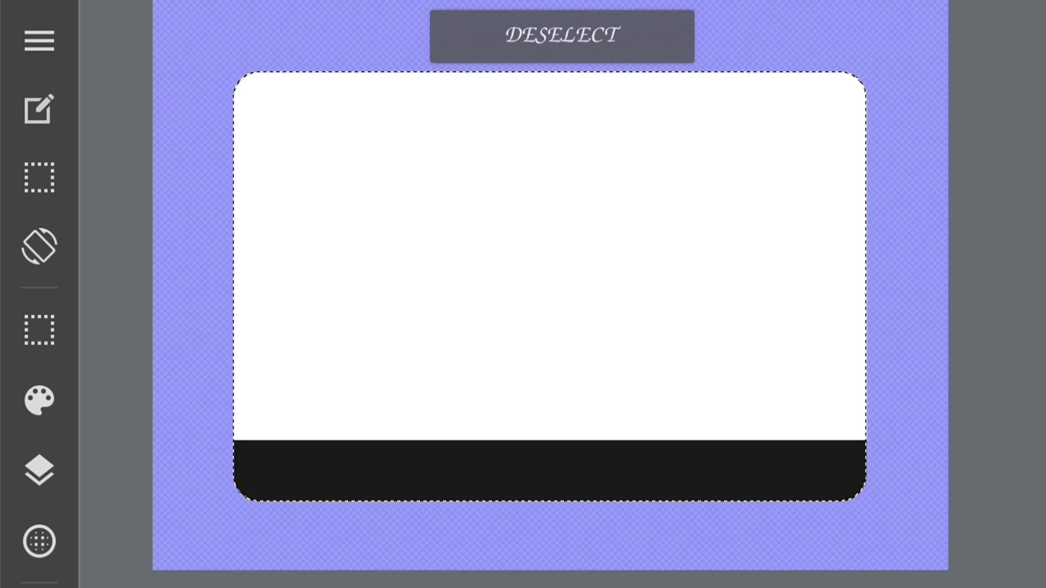
Draw a near-black diagonal line from the bottom band to the top right.
left_click(39, 329)
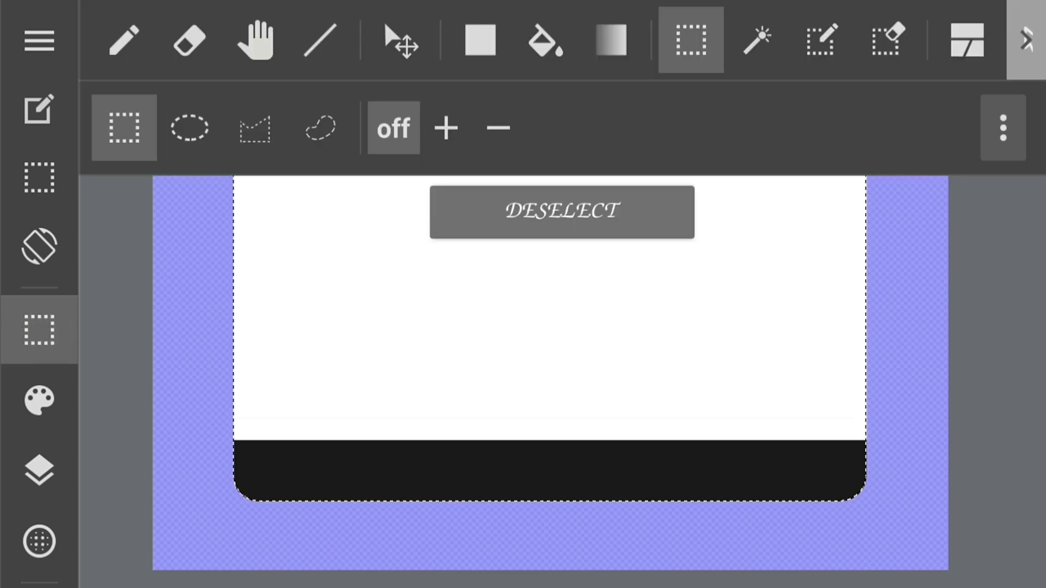
left_click(320, 40)
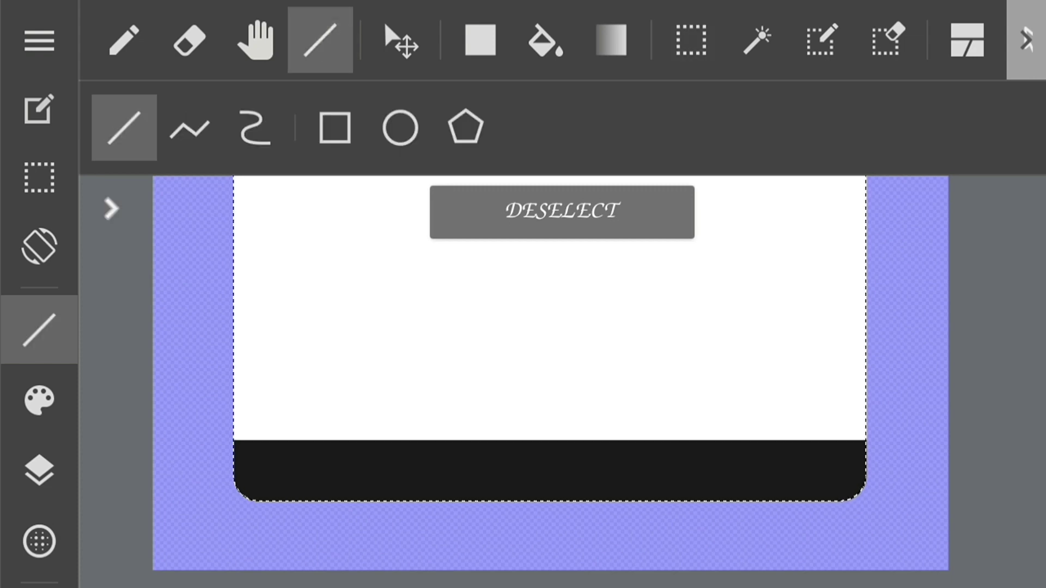
left_click(39, 330)
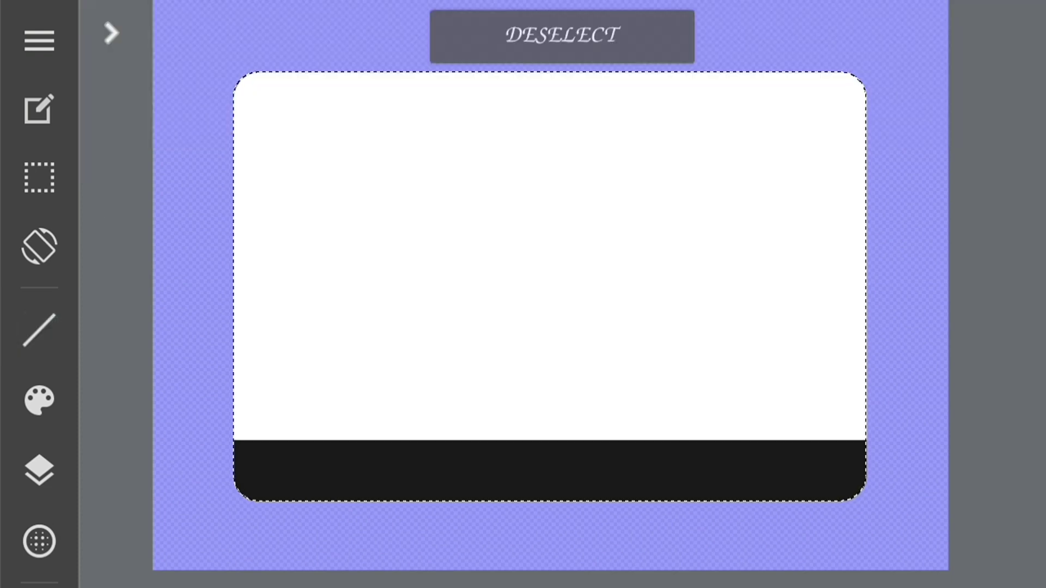
left_click(111, 33)
left_click(118, 345)
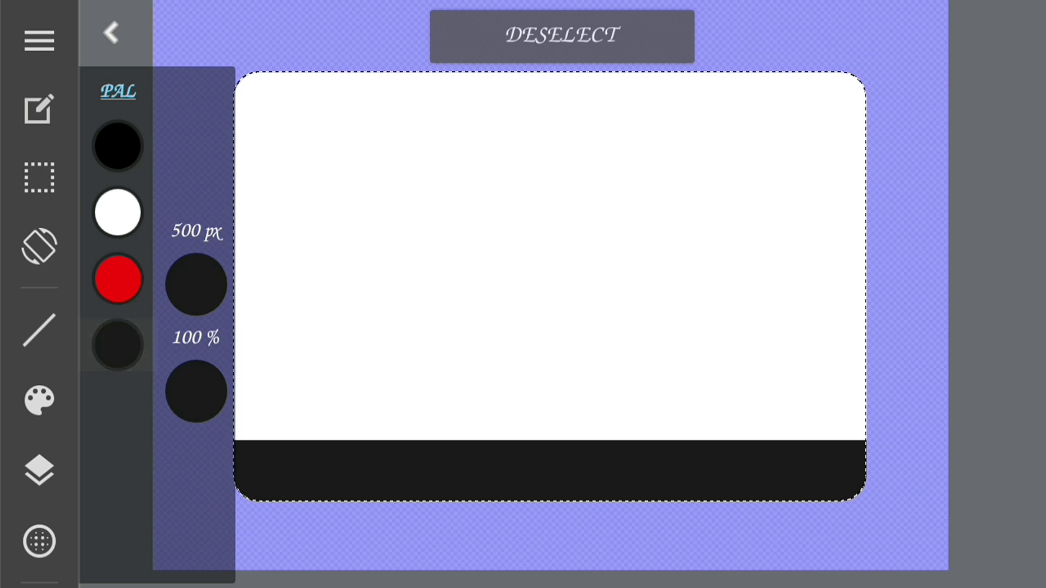
left_click(111, 32)
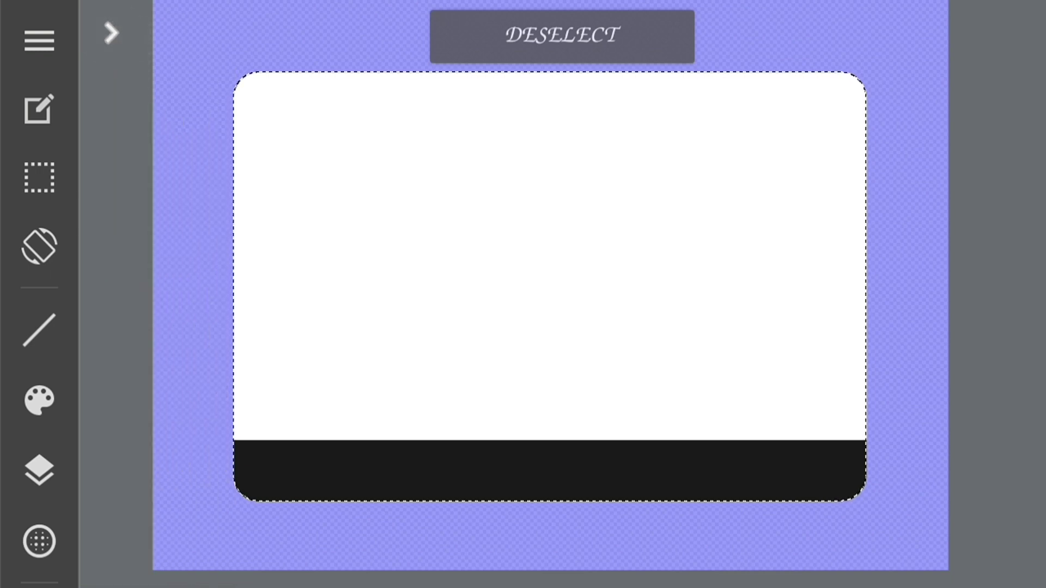
mouse_move(459, 502)
left_mouse_down()
mouse_move(723, 32)
mouse_move(741, 28)
mouse_move(729, 26)
left_mouse_up()
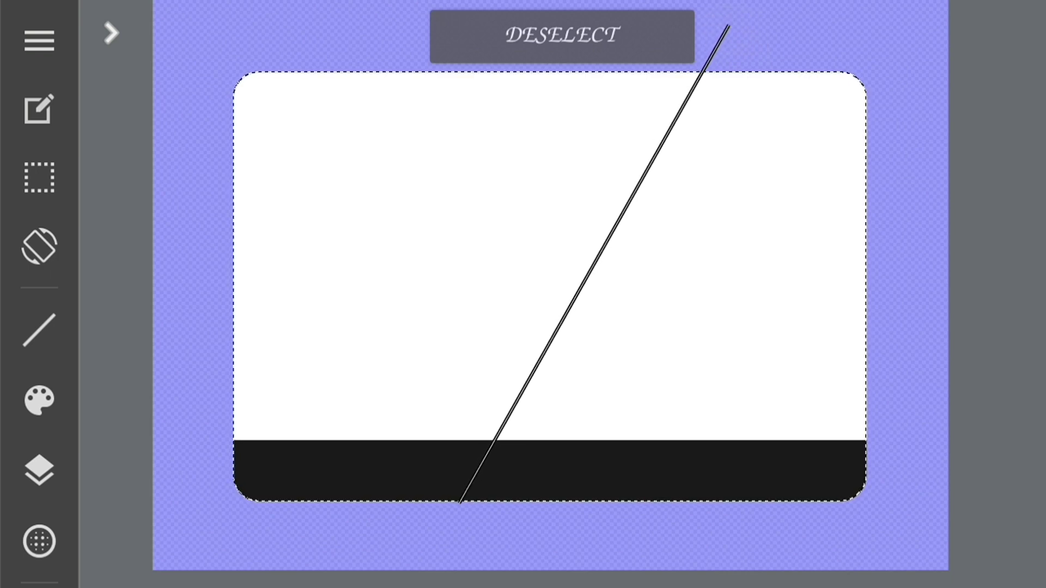
Draw a red diagonal line parallel to the left of the black stripe.
left_click_drag(338, 519, 612, 103)
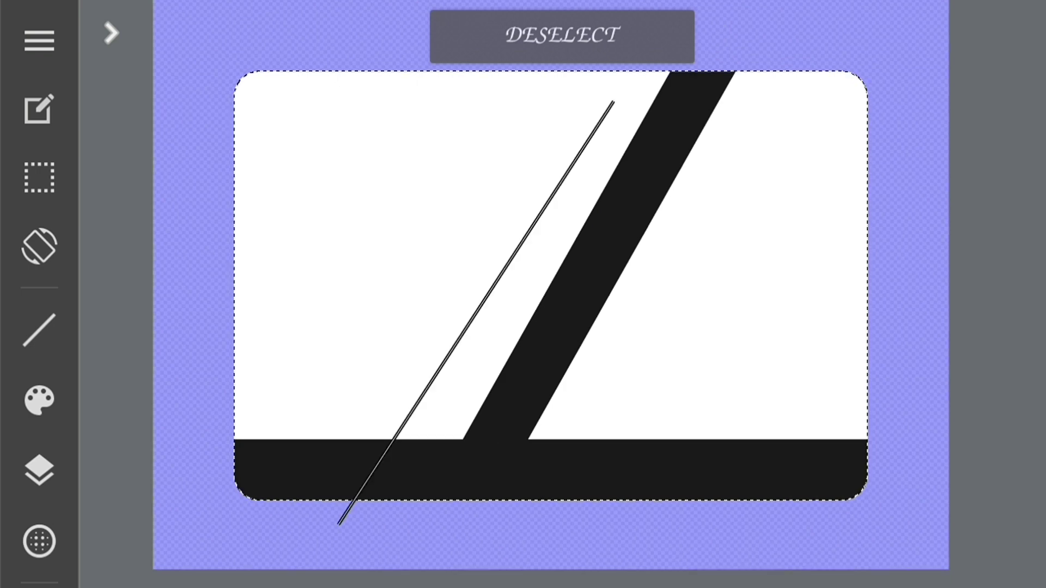
left_click_drag(373, 514, 639, 41)
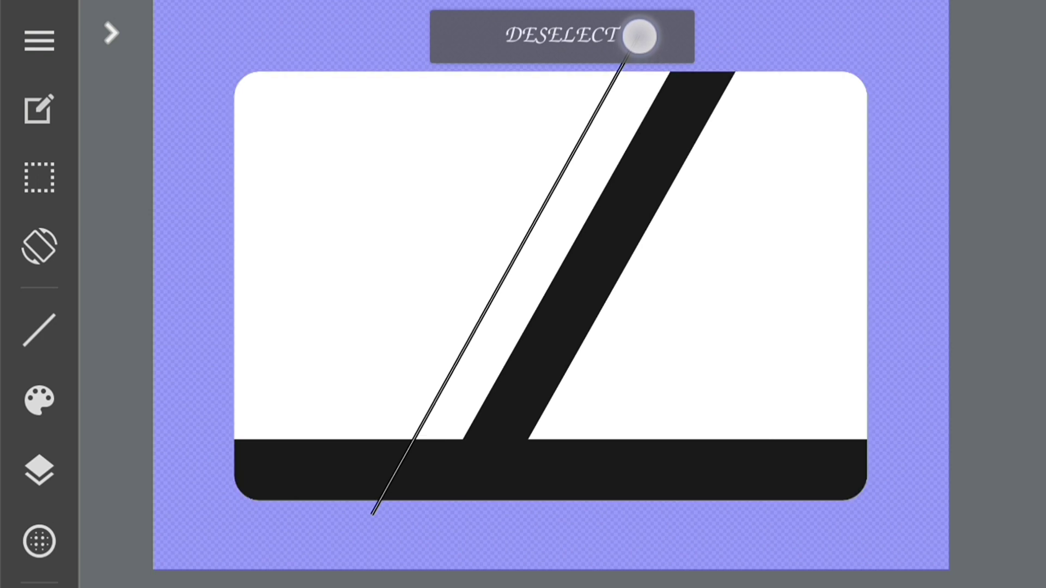
left_click_drag(639, 41, 639, 36)
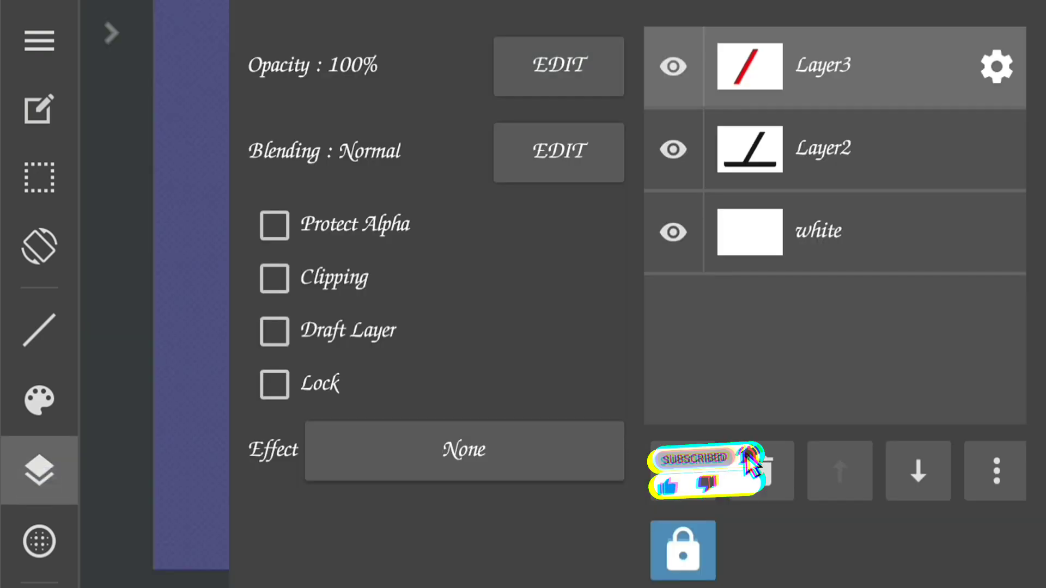
Clear the selection and nudge the red stripe flush against the black stripe.
left_click(39, 471)
left_click(561, 35)
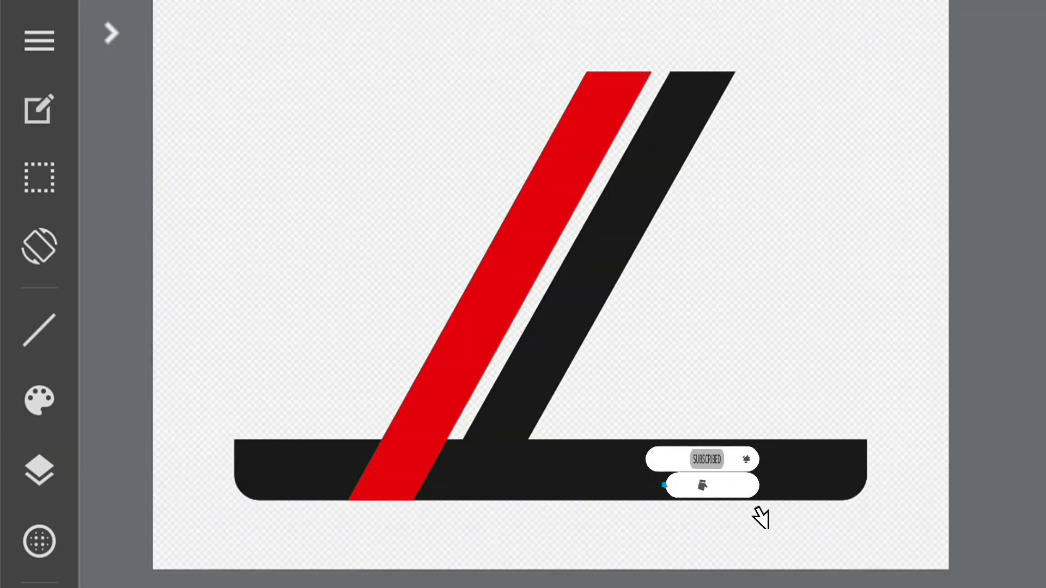
left_click(674, 232)
left_click(39, 471)
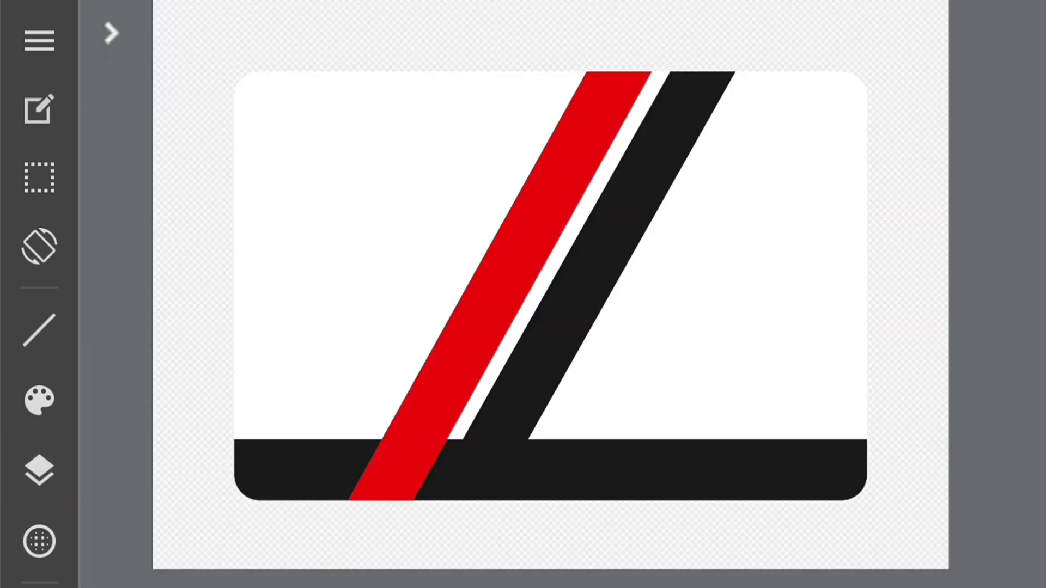
left_click(39, 471)
left_click(39, 330)
left_click(402, 42)
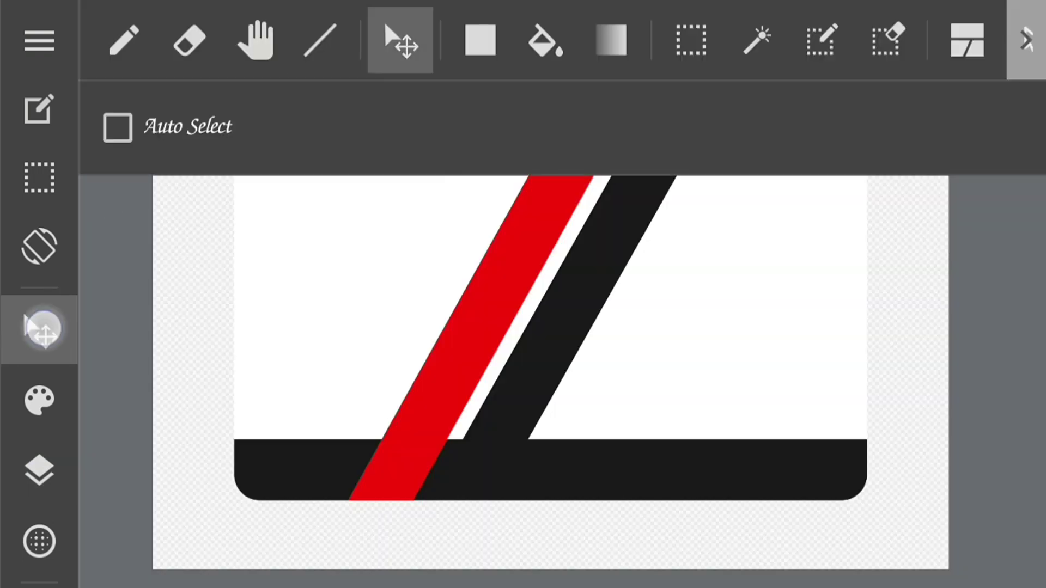
left_click(506, 297)
left_click_drag(506, 296, 526, 293)
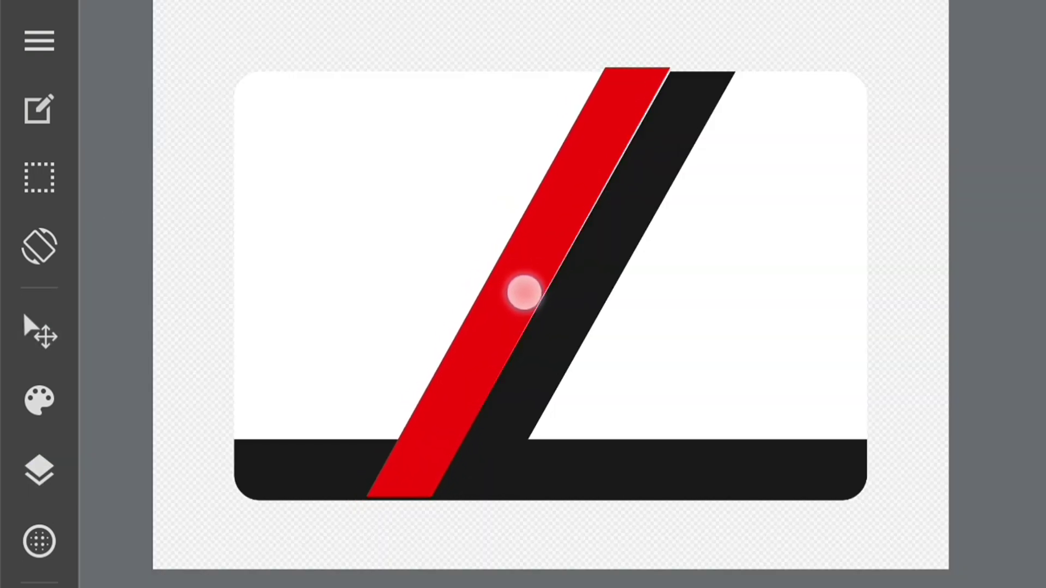
left_click_drag(526, 293, 524, 298)
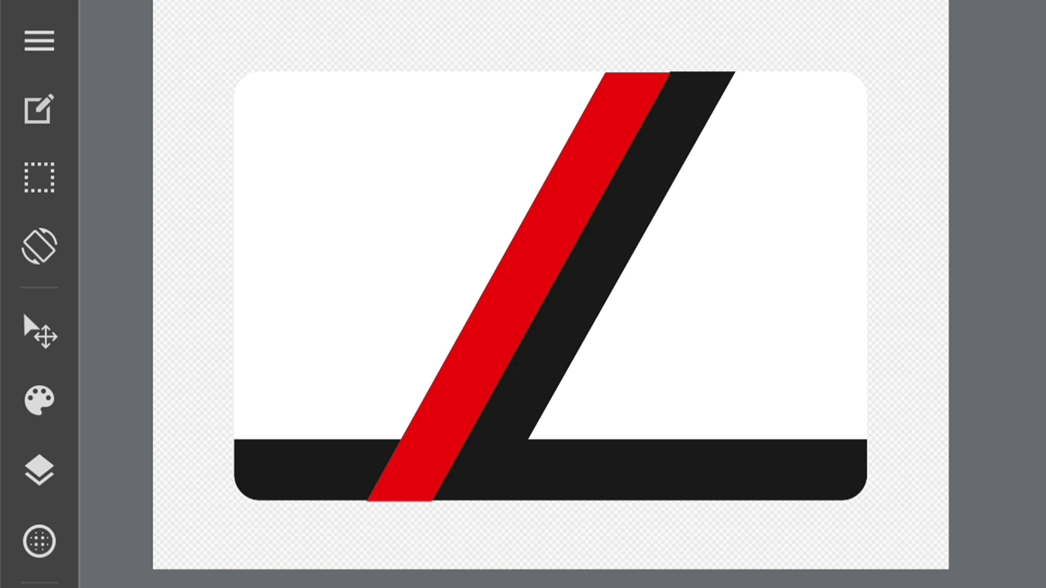
Pick the Pen tool and make the white layer active.
left_click(39, 471)
left_click(823, 148)
left_click(39, 332)
left_click(121, 40)
left_click(39, 331)
left_click(109, 31)
left_click(111, 33)
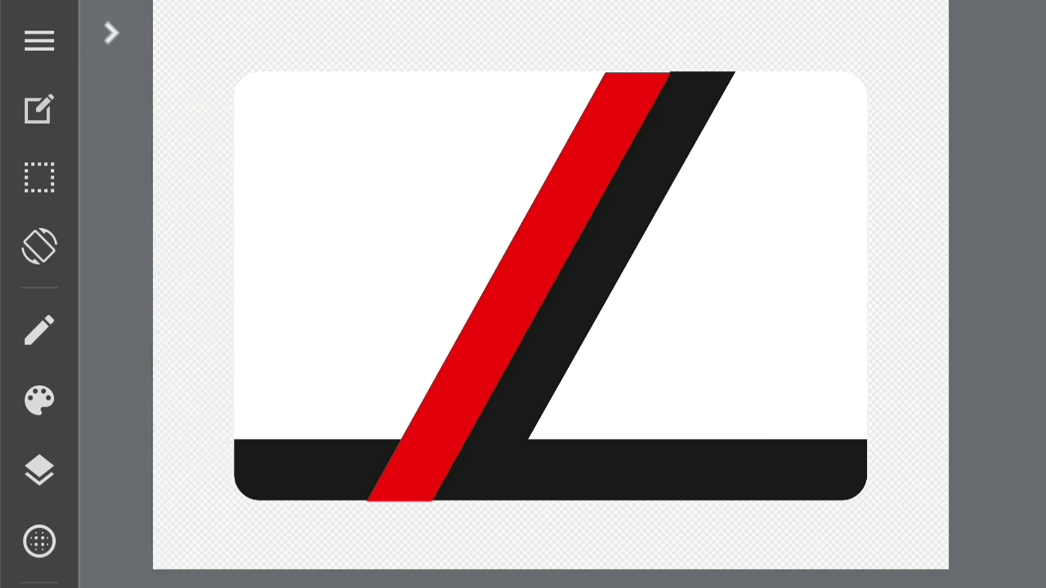
left_click(39, 469)
left_click(817, 232)
Select the card portion and bucket-fill the white area right of the stripe solid black.
left_click(39, 177)
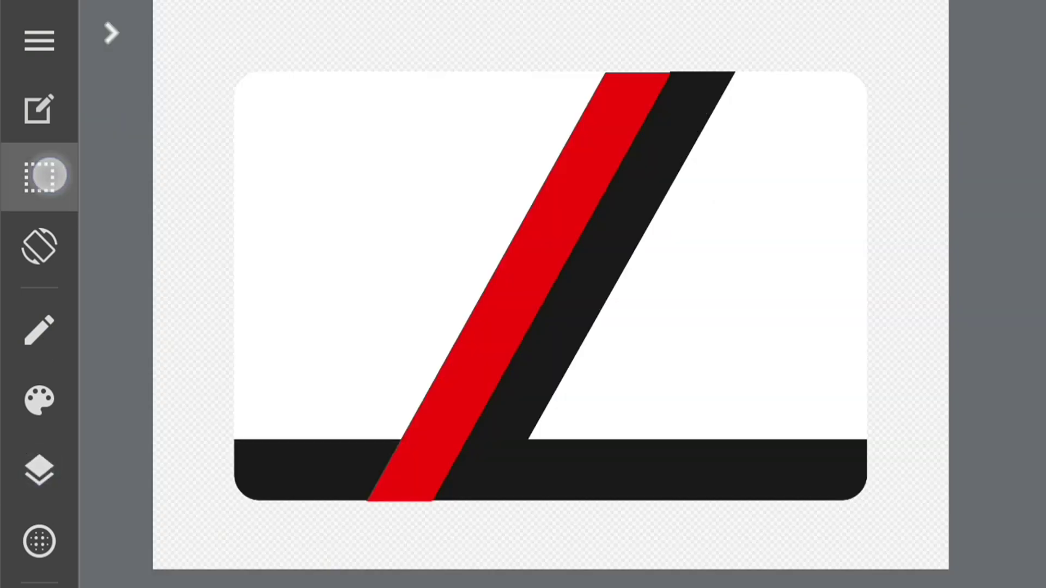
left_click(164, 354)
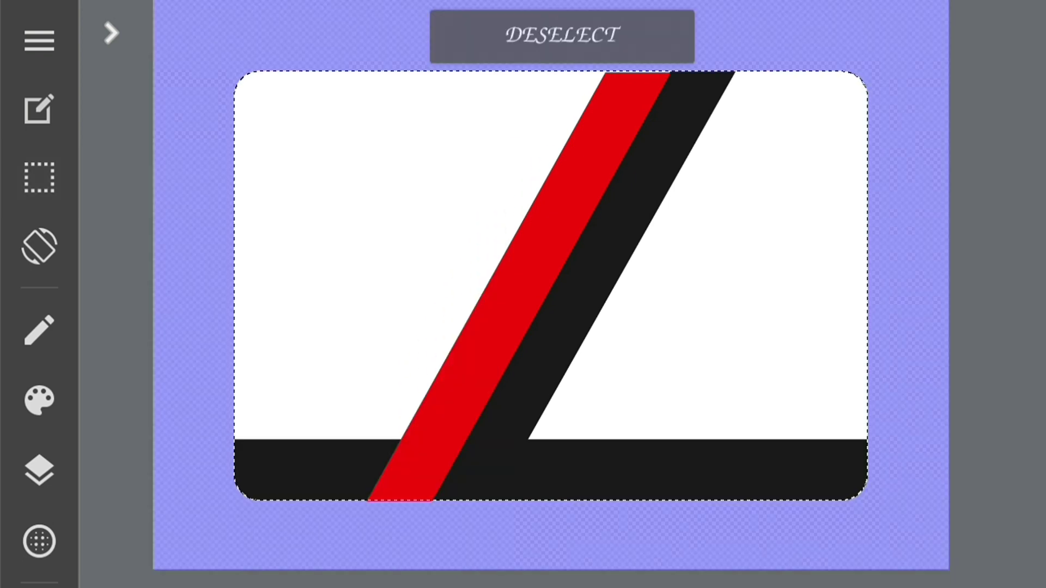
left_click(40, 330)
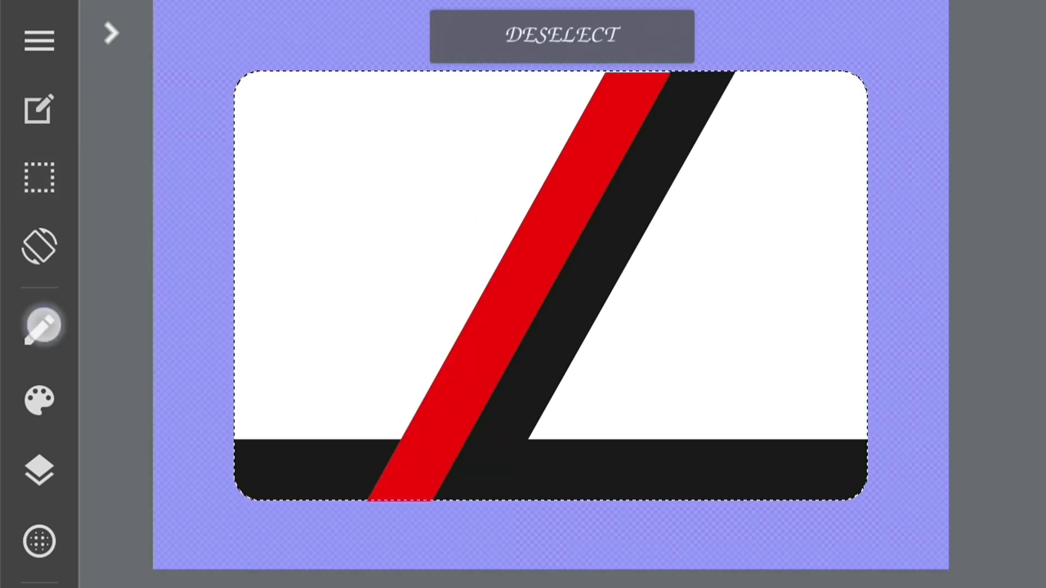
left_click(545, 38)
left_click(39, 329)
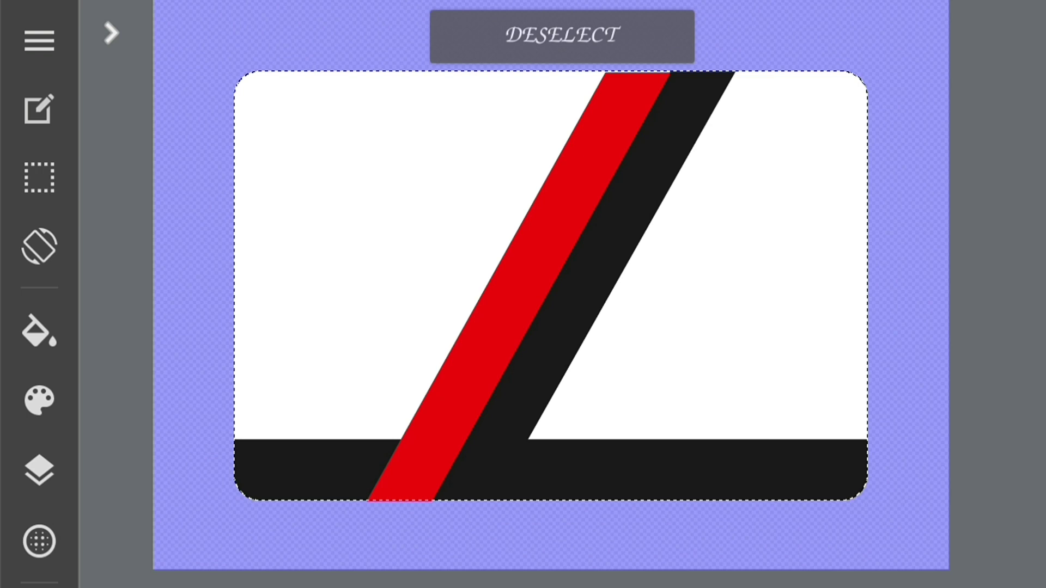
left_click(752, 283)
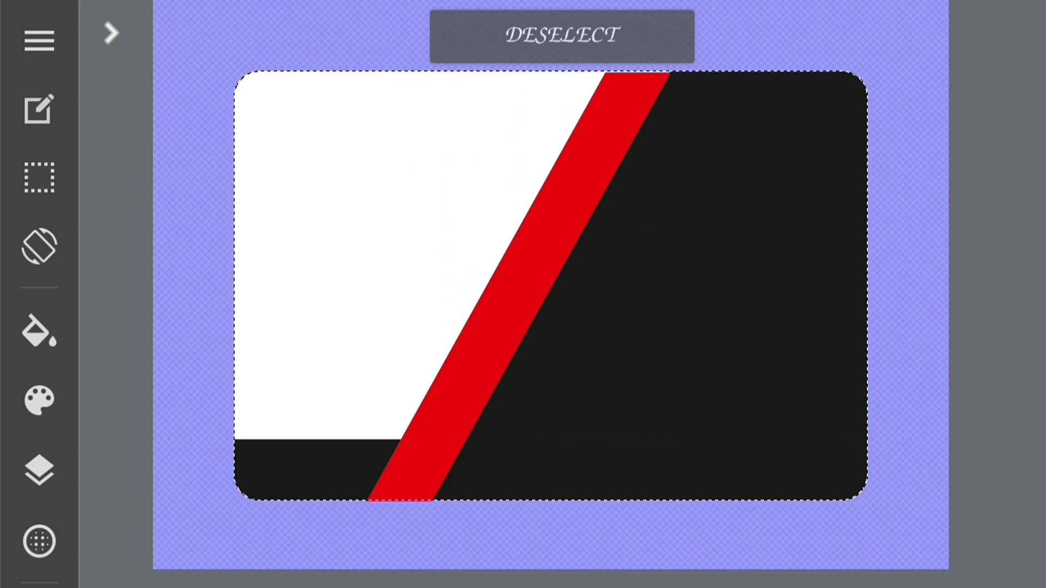
left_click(39, 470)
On Layer3, drag a rectangular selection over the top of the red stripe.
left_click(871, 66)
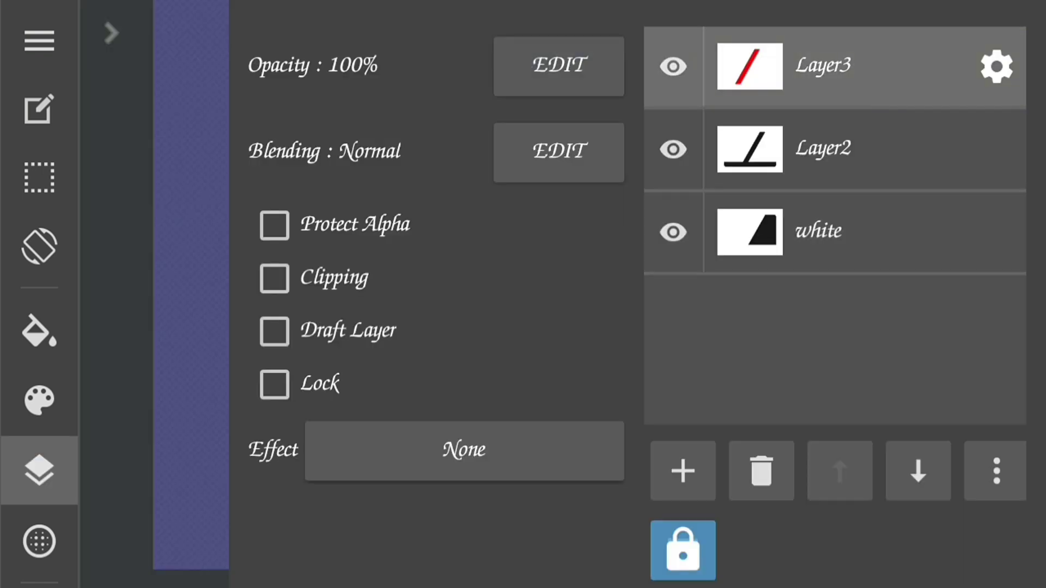
left_click(39, 470)
left_click(39, 330)
left_click(692, 40)
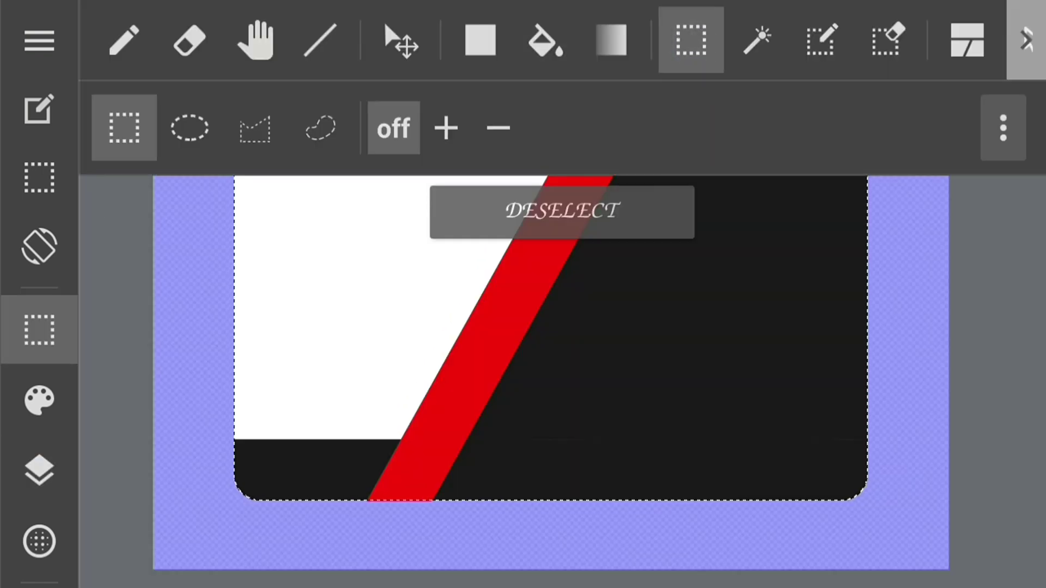
left_click(40, 330)
scroll(621, 271, "down", 3)
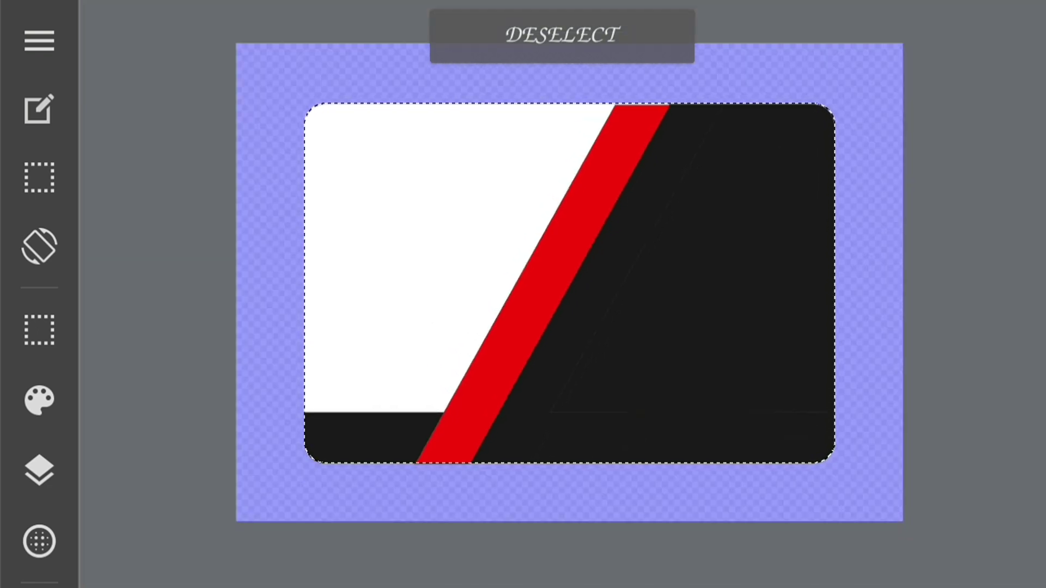
mouse_move(472, 87)
left_mouse_down()
mouse_move(745, 135)
mouse_move(755, 215)
left_mouse_up()
Cut the selected top section of the red stripe away with Edit > Cut.
left_click(39, 109)
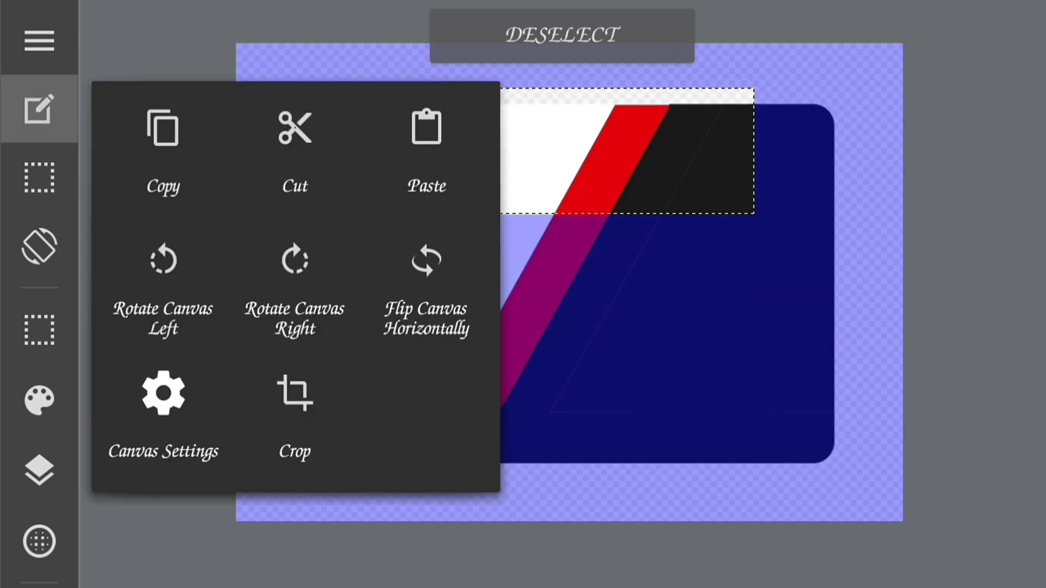
left_click(292, 153)
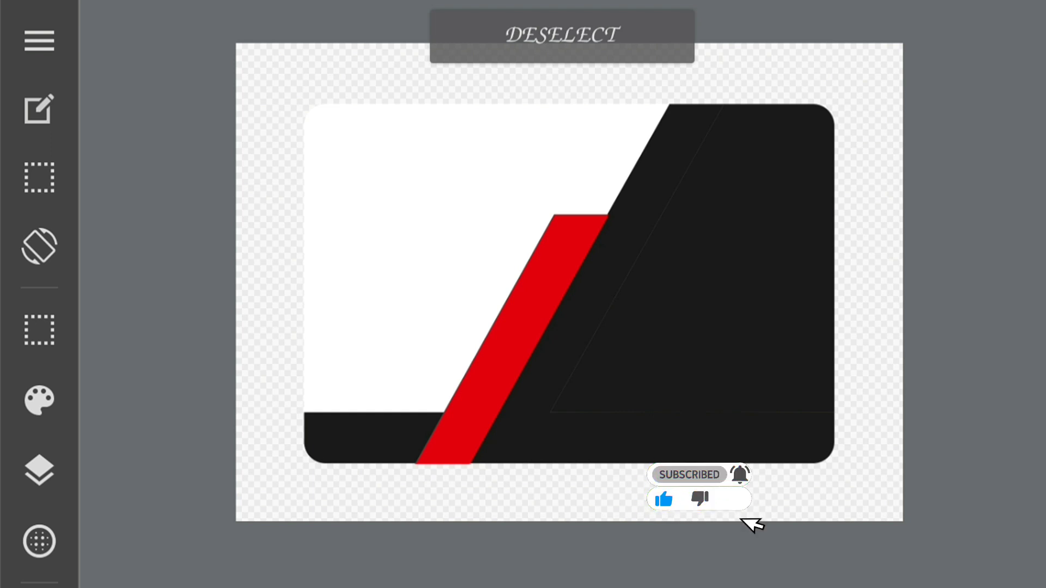
scroll(541, 321, "up", 2)
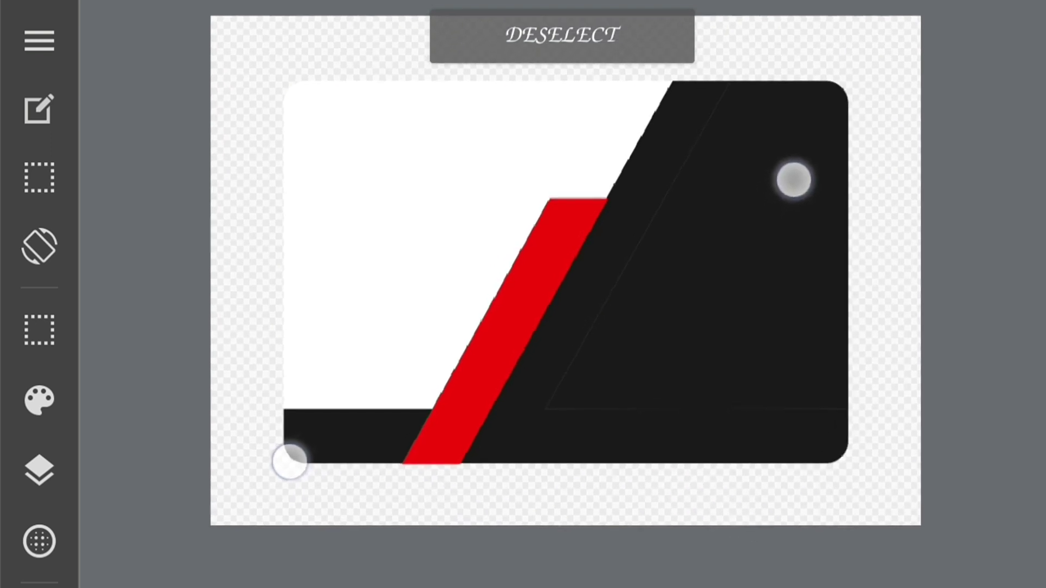
scroll(541, 320, "up", 2)
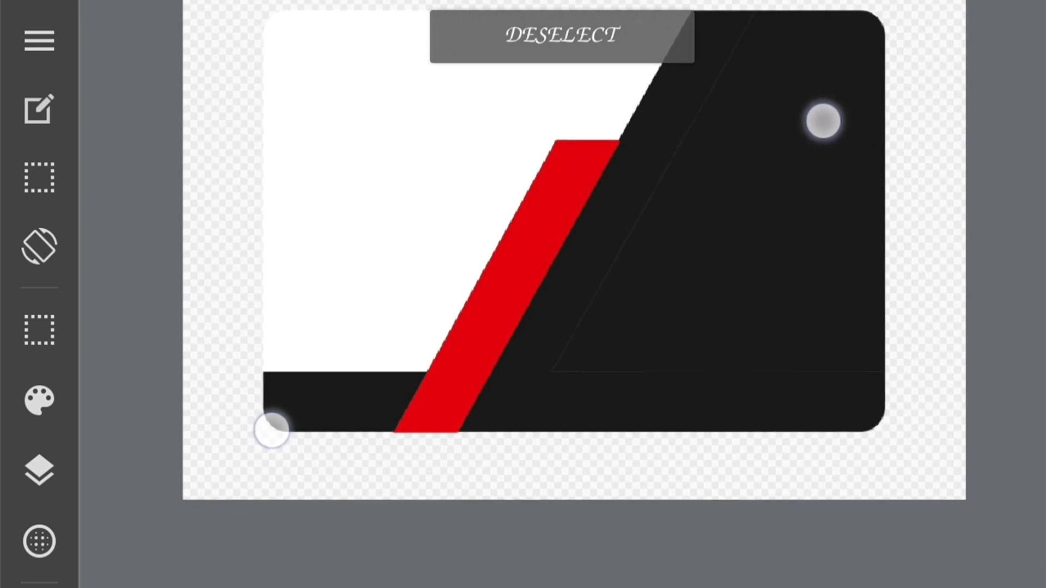
scroll(547, 275, "down", 1)
Merge Down twice, joining Layer3 and the stripes layer into the white background layer.
left_click(40, 471)
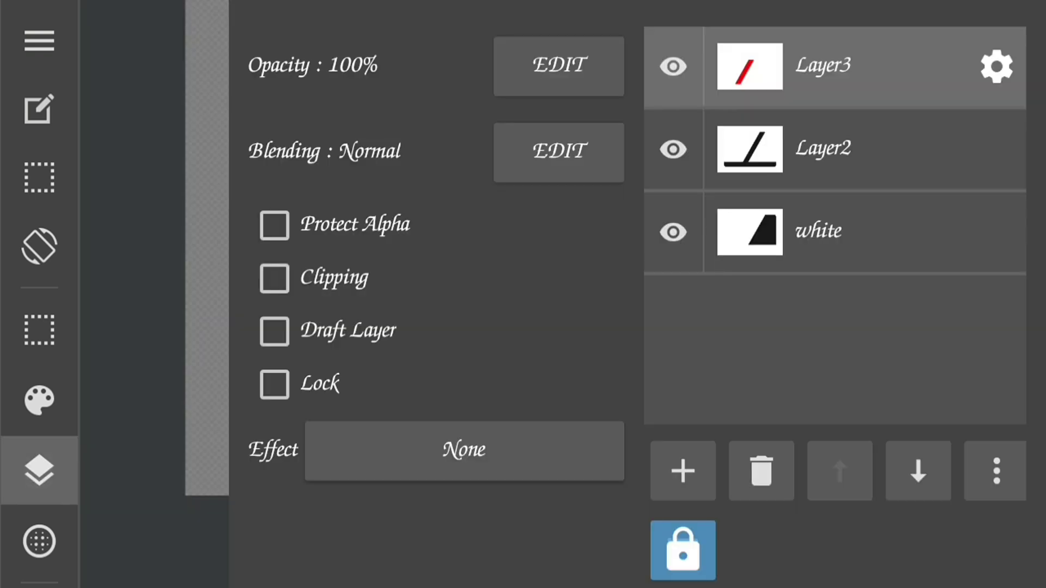
left_click(996, 470)
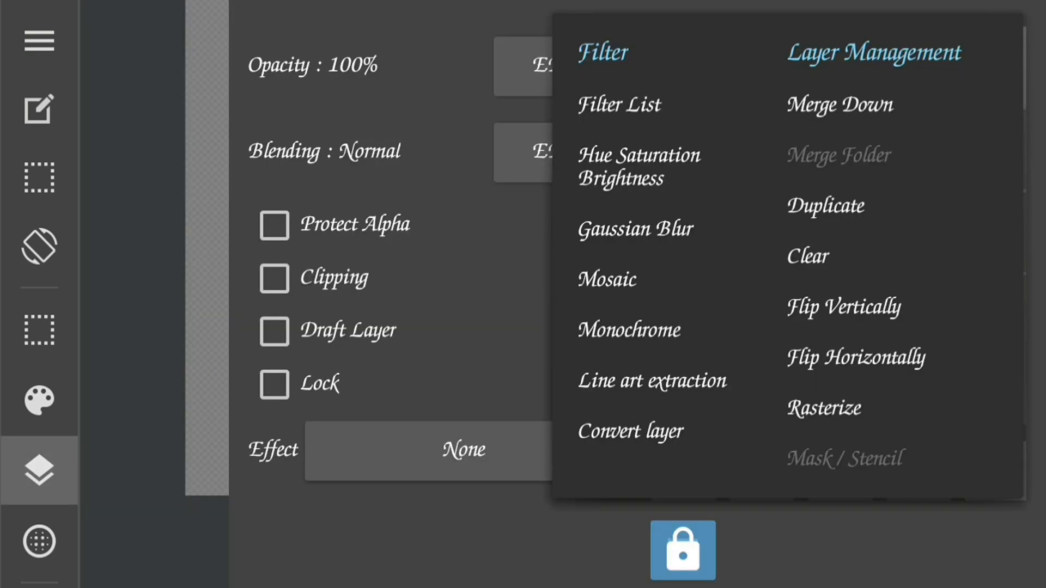
left_click(839, 104)
left_click(996, 470)
left_click(839, 104)
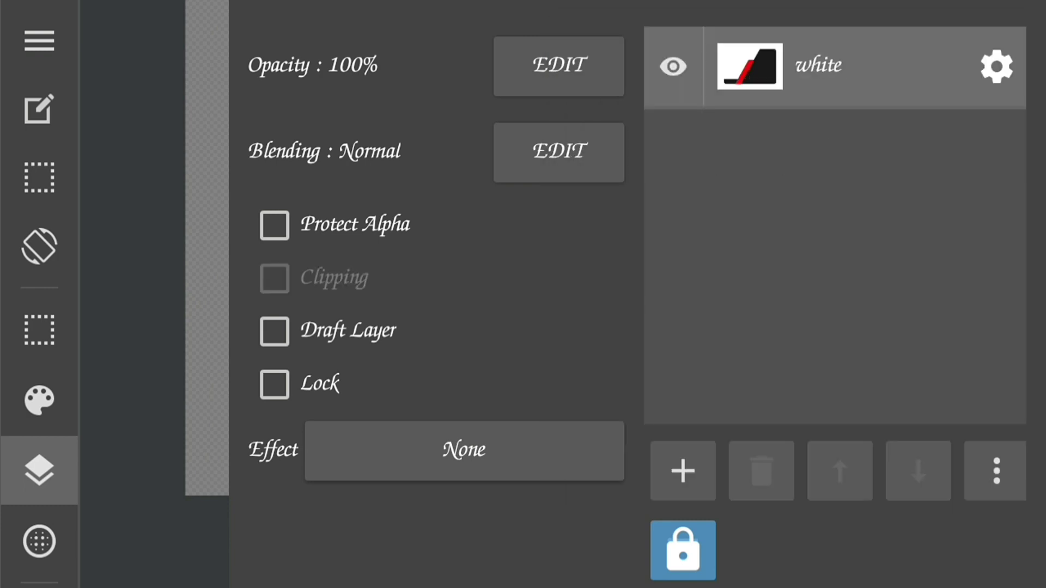
left_click(39, 471)
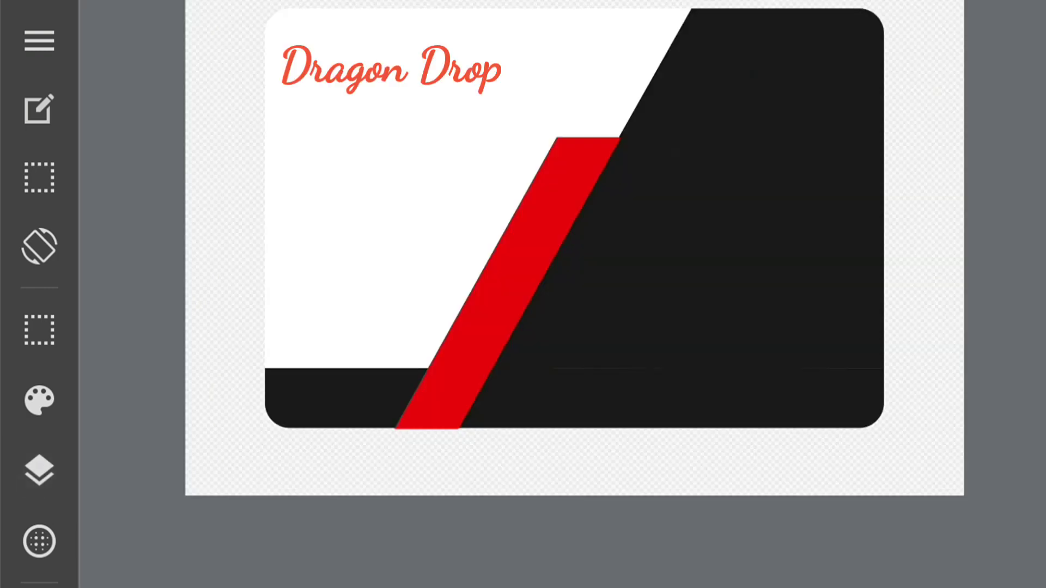
Place the BIDYA EDITZ title image at 86% magnification in the black area's upper right.
left_click(39, 471)
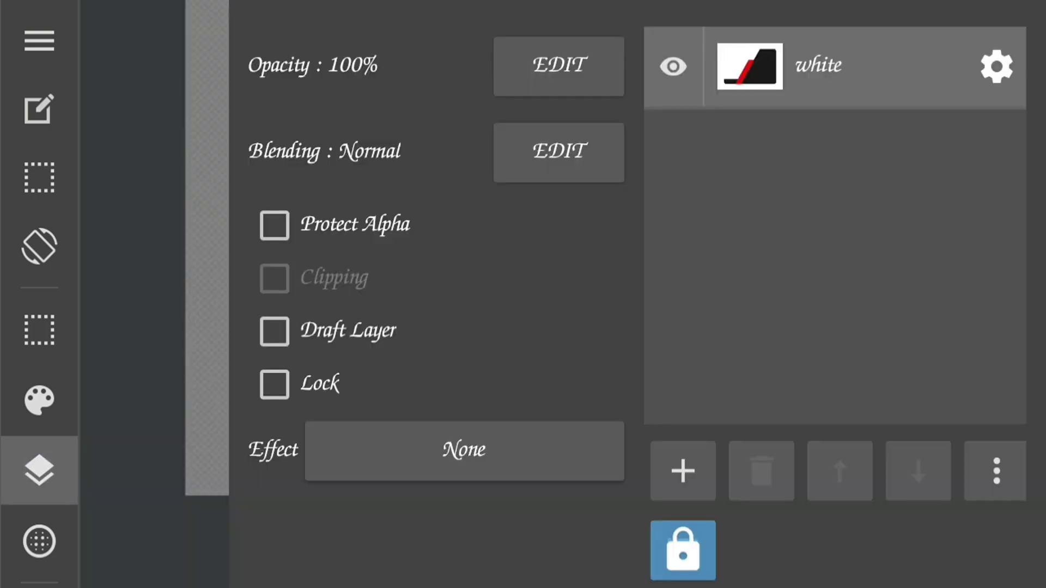
left_click(682, 471)
left_click(763, 354)
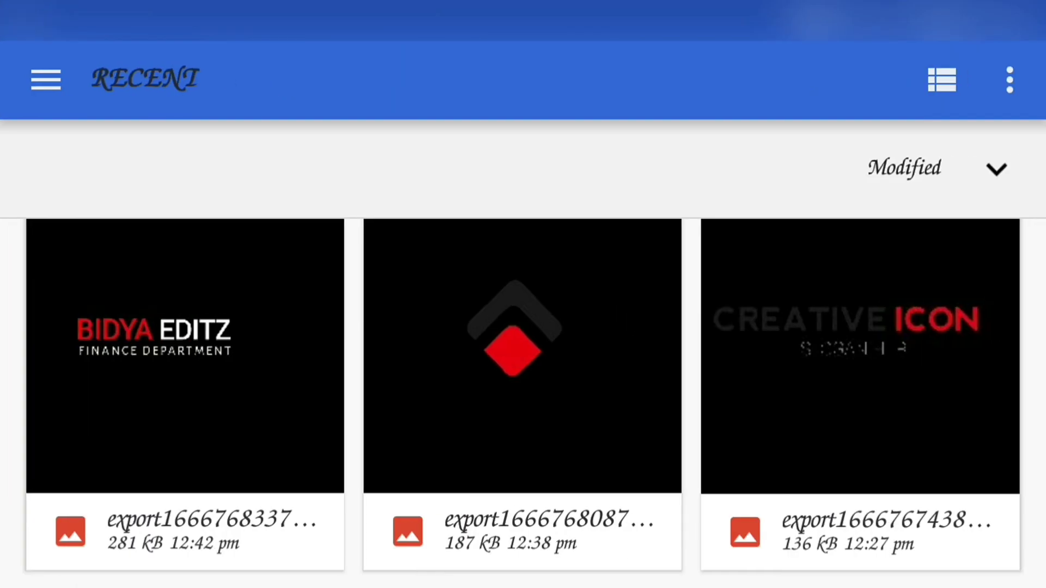
left_click(194, 340)
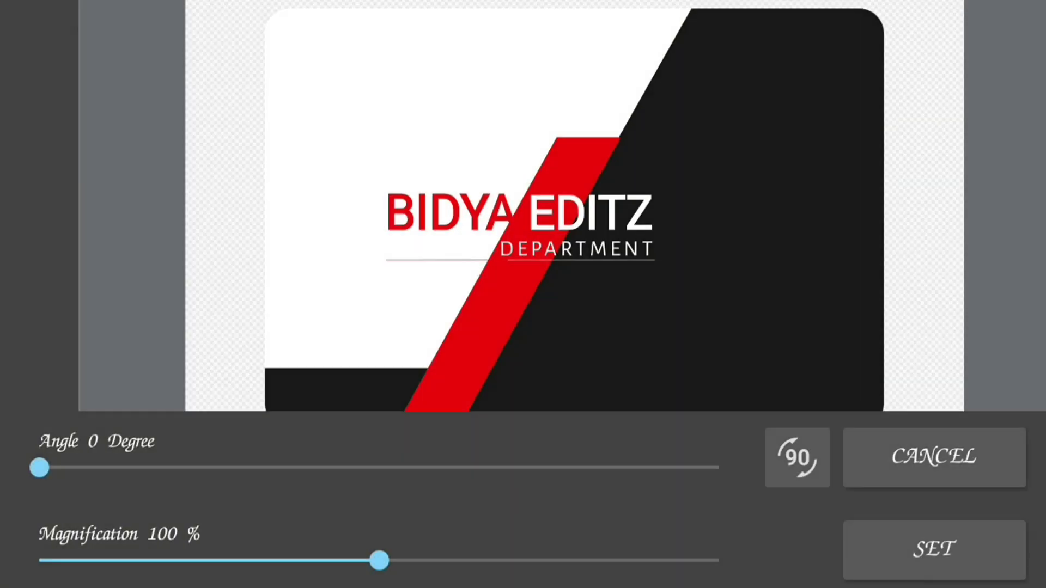
mouse_move(379, 561)
left_mouse_down()
mouse_move(246, 560)
mouse_move(280, 561)
left_mouse_up()
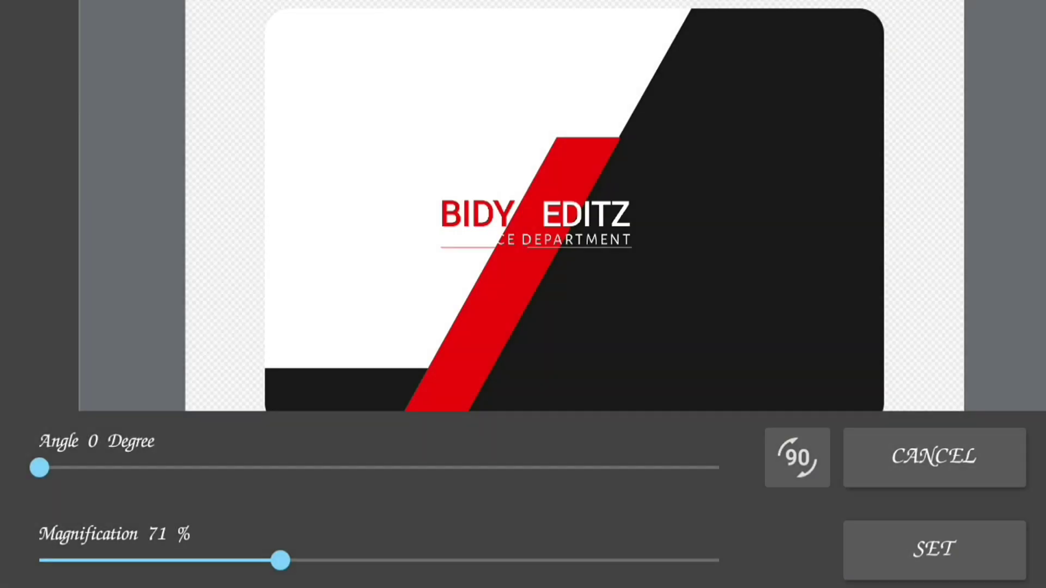
left_click_drag(598, 293, 759, 243)
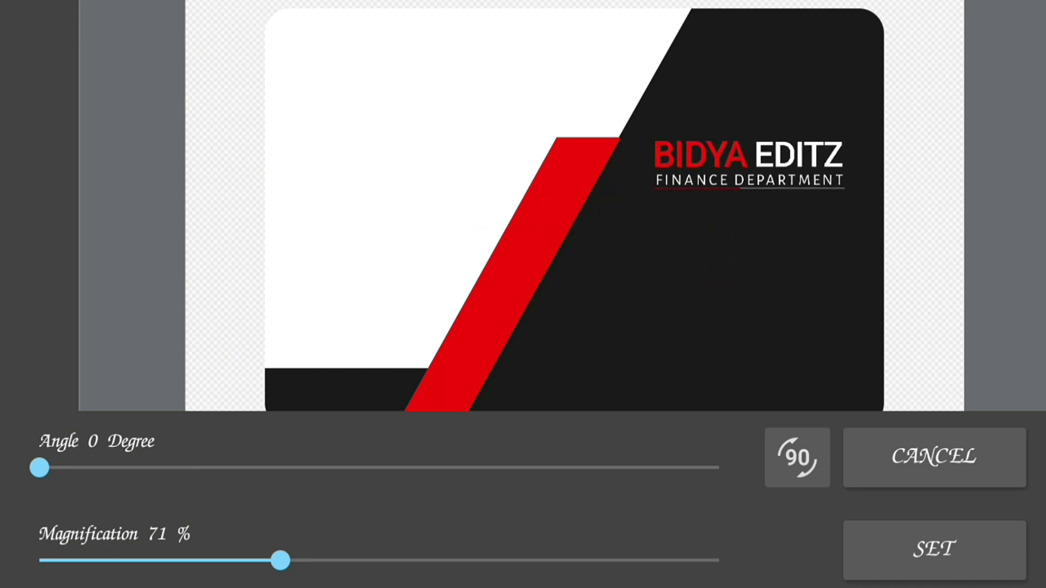
left_click_drag(280, 561, 332, 560)
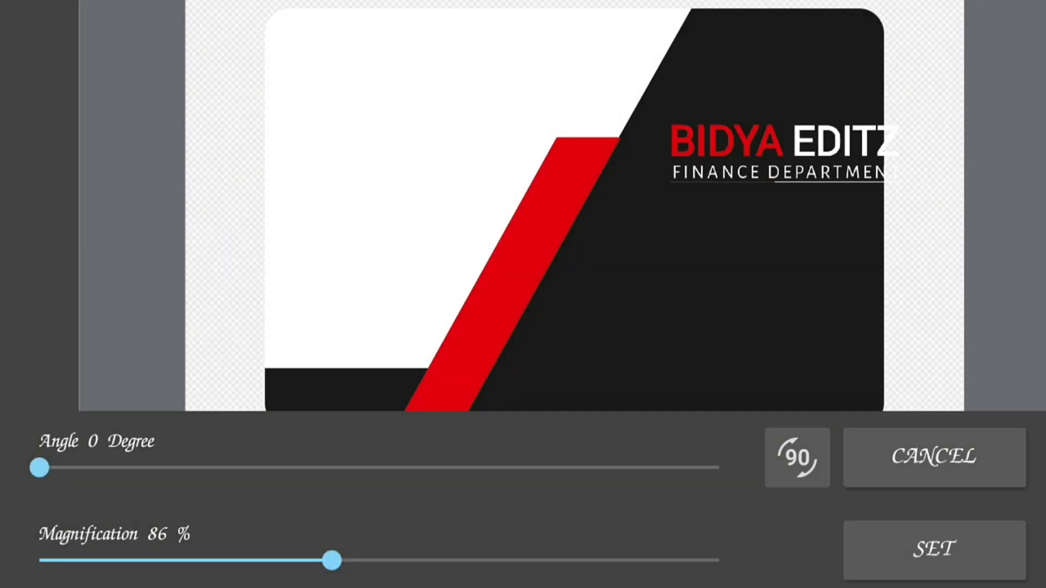
mouse_move(790, 295)
left_mouse_down()
mouse_move(759, 303)
mouse_move(759, 291)
left_mouse_up()
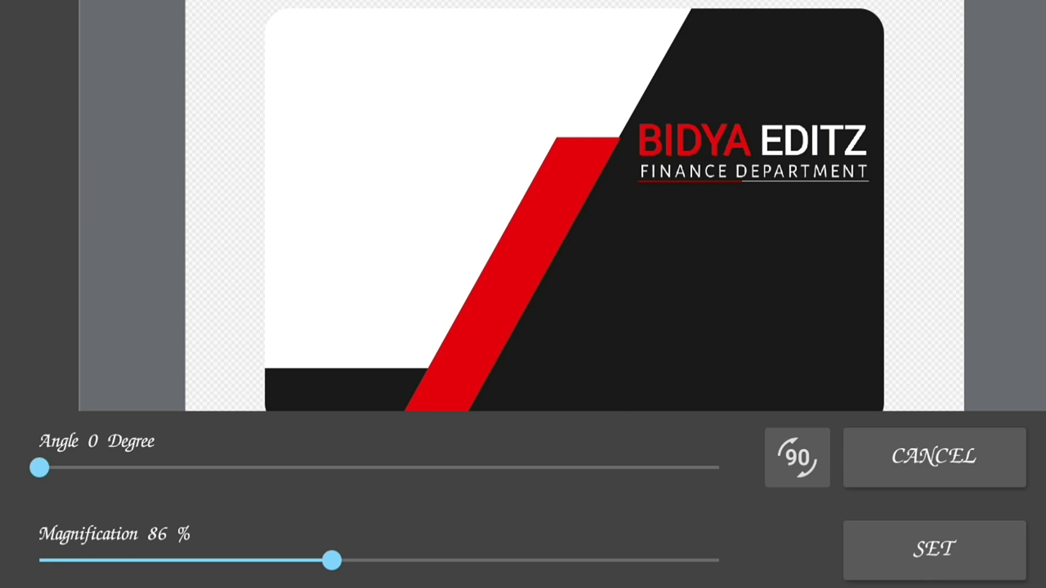
left_click(941, 553)
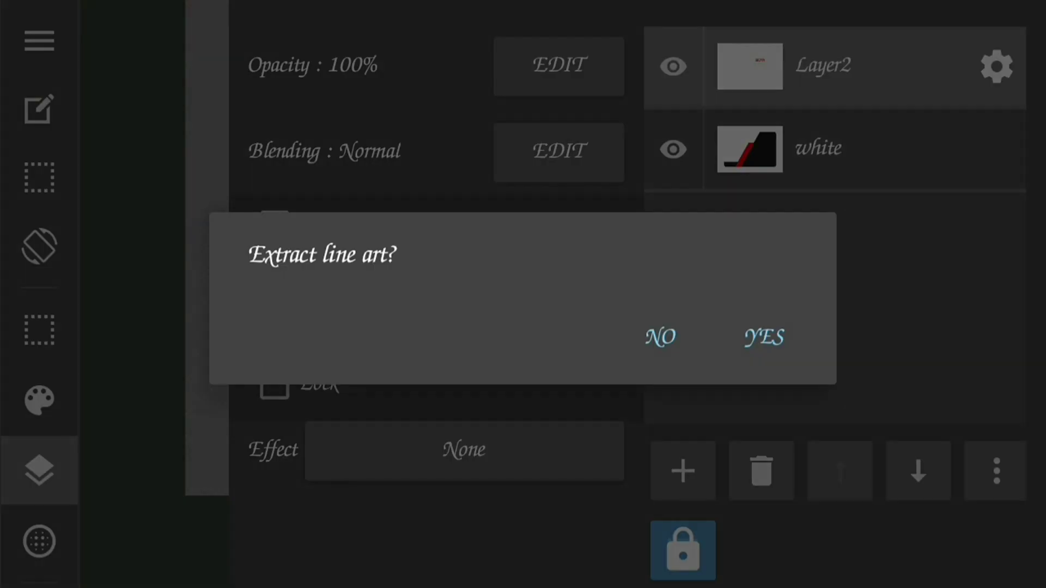
left_click(661, 336)
left_click(39, 469)
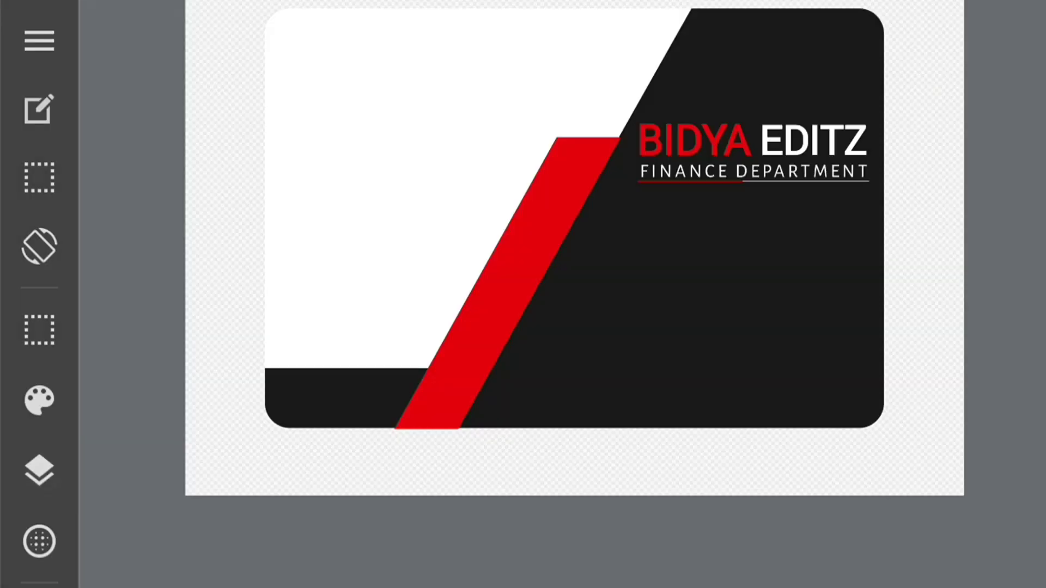
Place the contact-details image, shrunk to about 76%, below the logo on the black side.
left_click(682, 470)
left_click(822, 356)
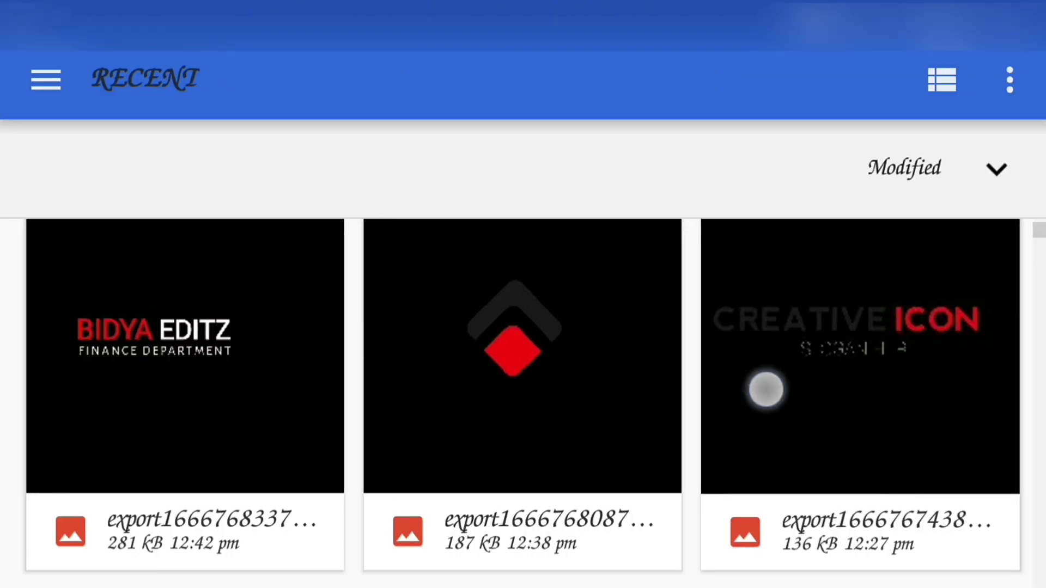
left_click_drag(763, 387, 782, 226)
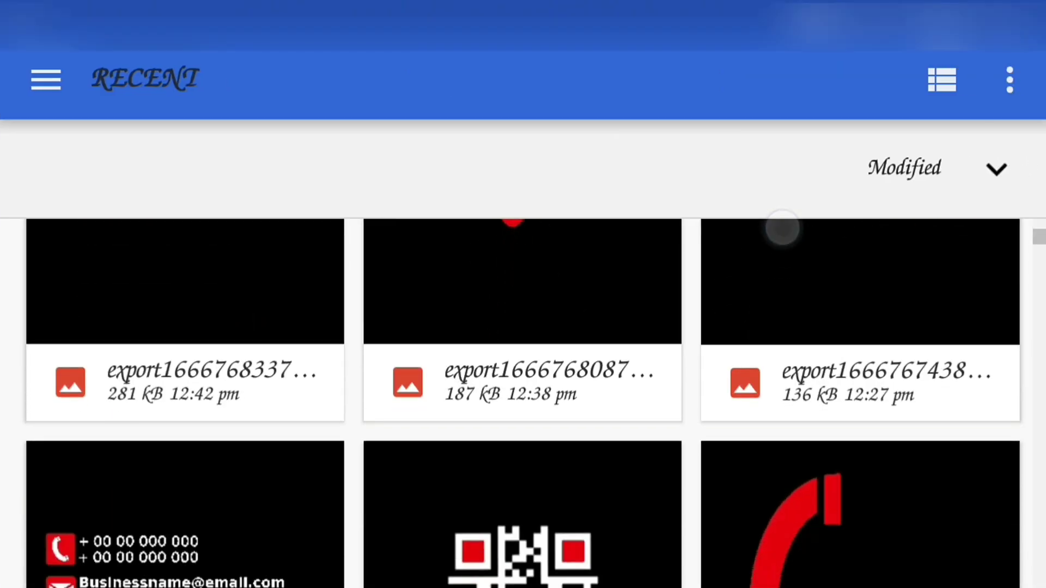
left_click(185, 518)
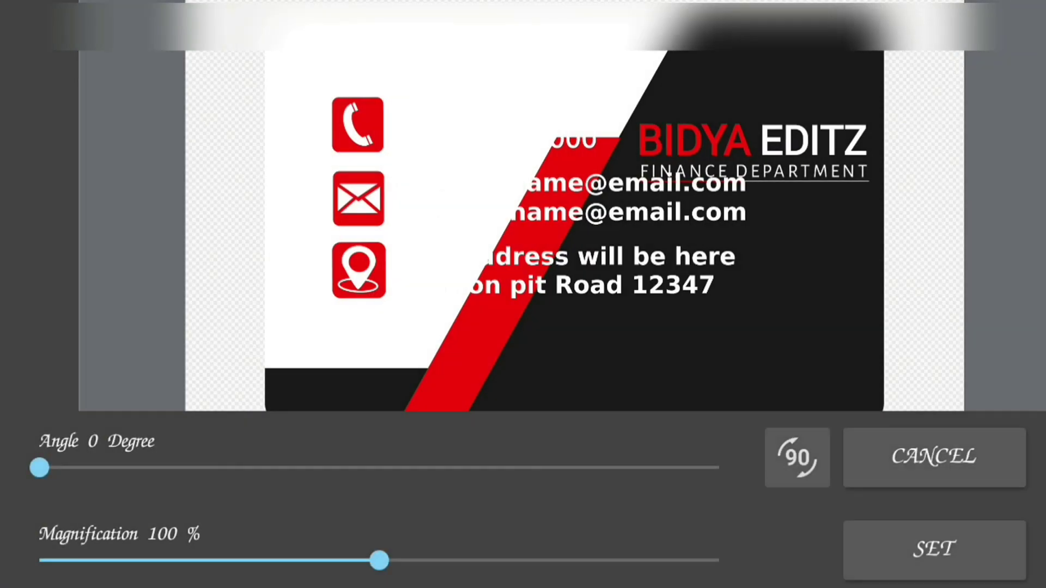
left_click_drag(379, 561, 332, 561)
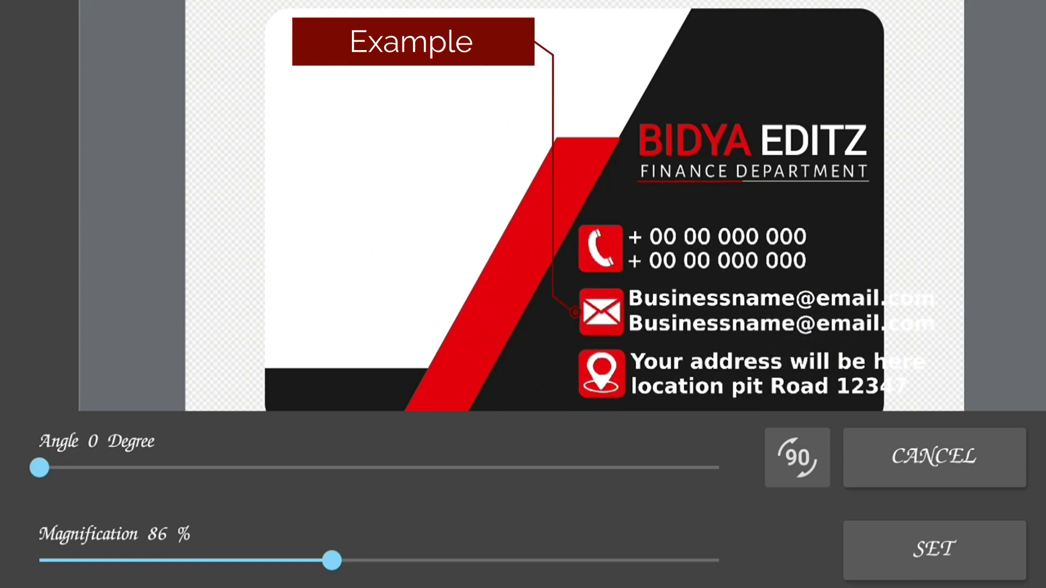
left_click_drag(332, 561, 298, 561)
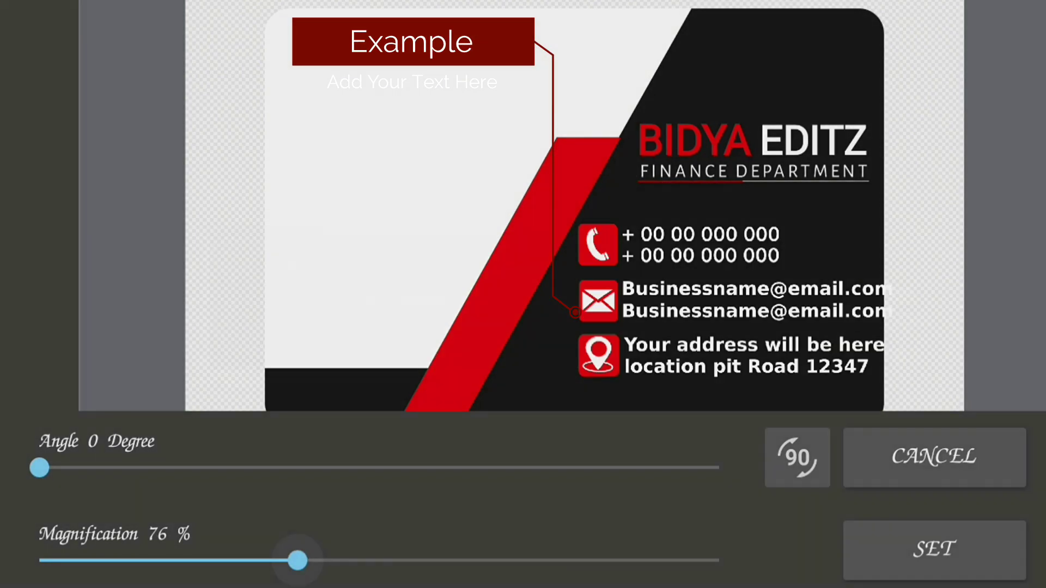
left_click(934, 550)
scroll(637, 294, "down", 3)
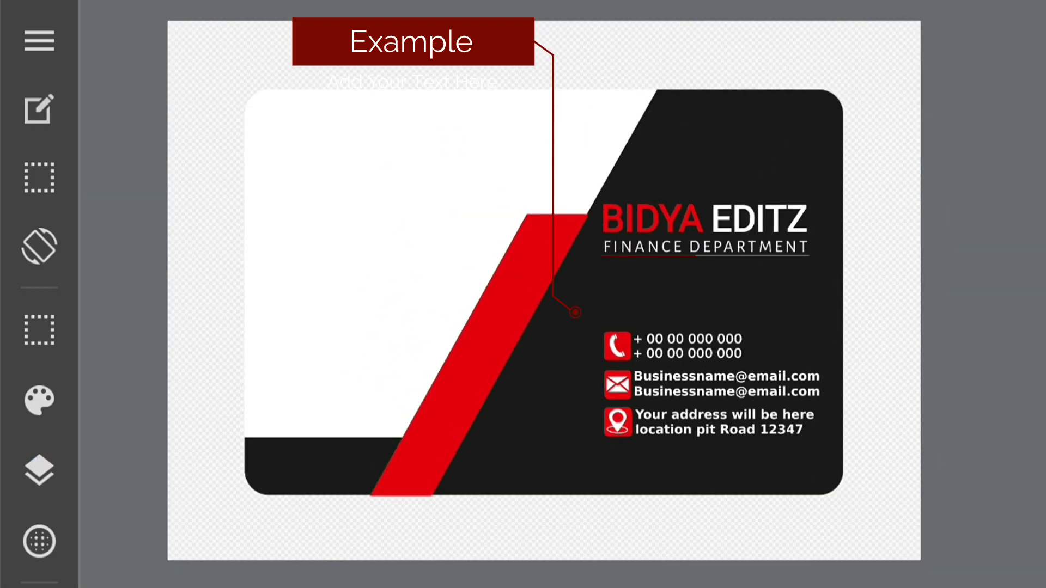
Place the diamond logo image at 66% magnification in the upper-left white area.
left_click(39, 470)
left_click(683, 470)
left_click(771, 358)
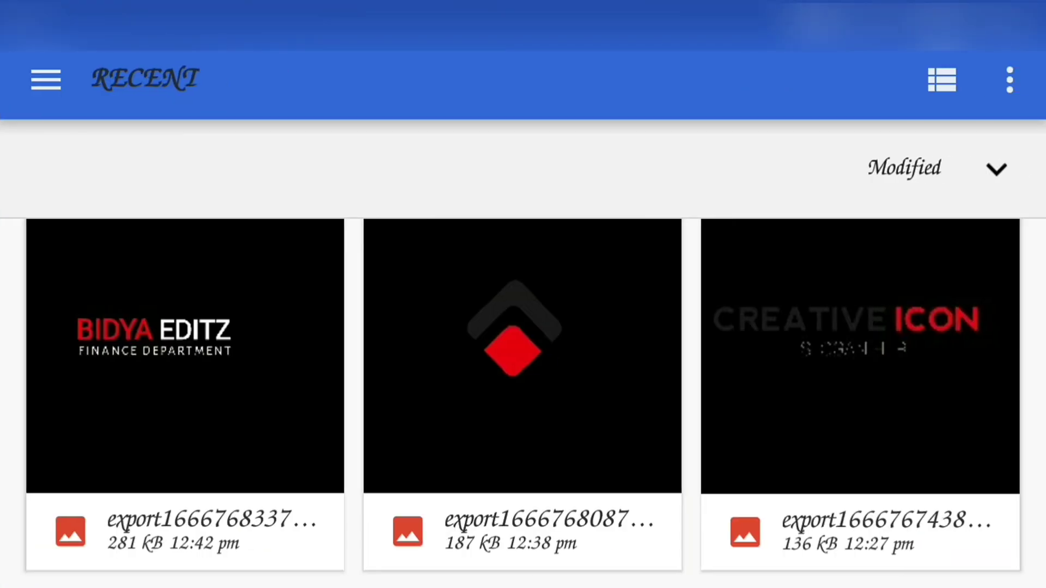
left_click(522, 354)
left_click_drag(378, 560, 264, 560)
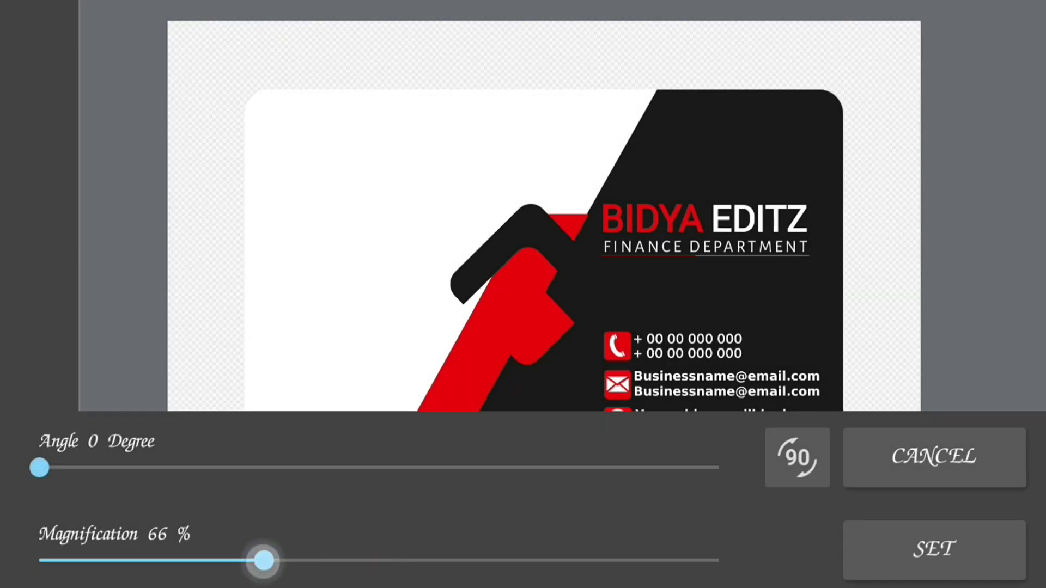
mouse_move(517, 305)
left_mouse_down()
mouse_move(431, 289)
mouse_move(388, 243)
left_mouse_up()
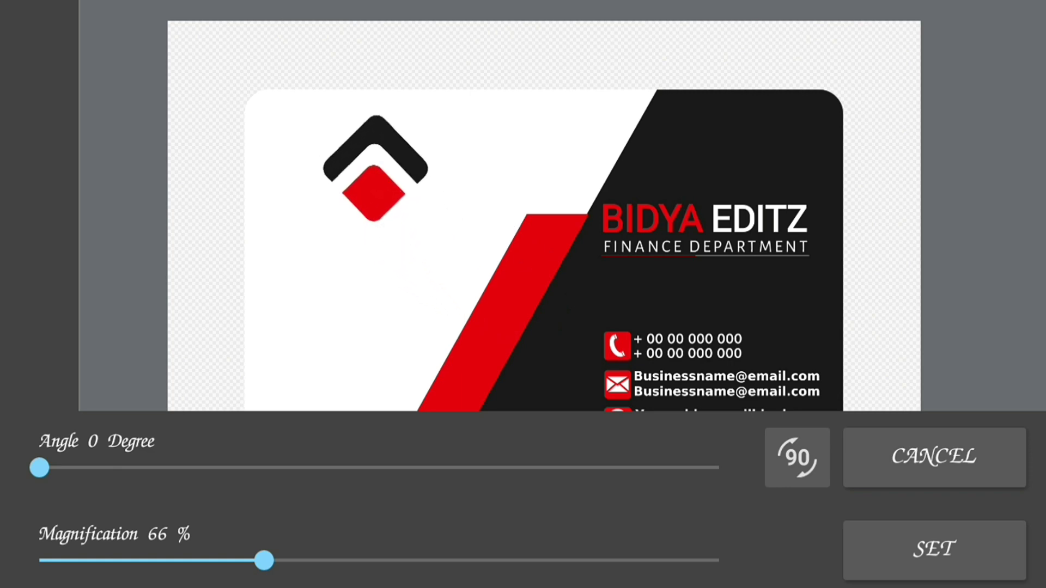
left_click(933, 548)
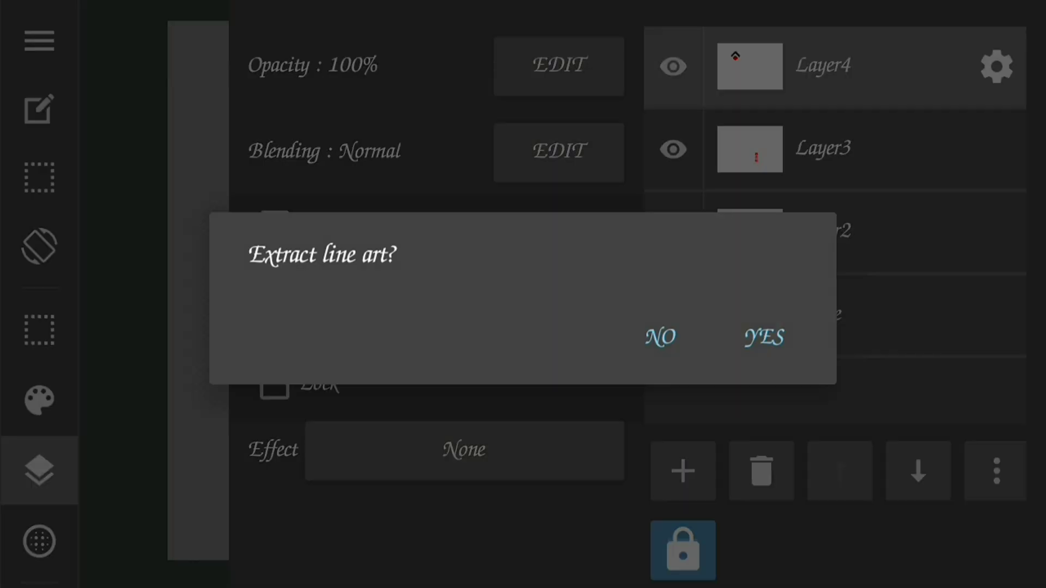
left_click(661, 336)
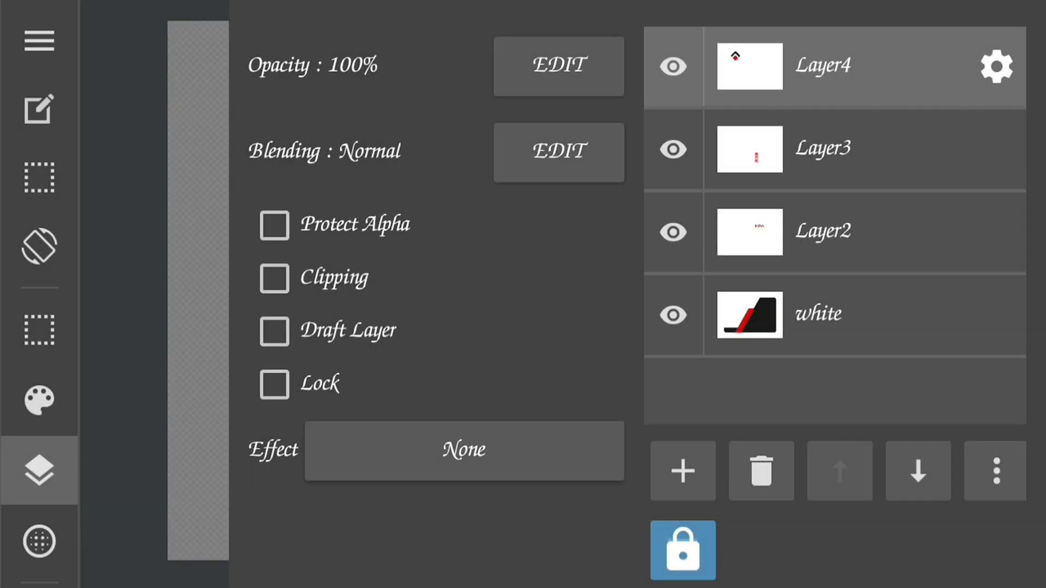
left_click(683, 472)
left_click(769, 357)
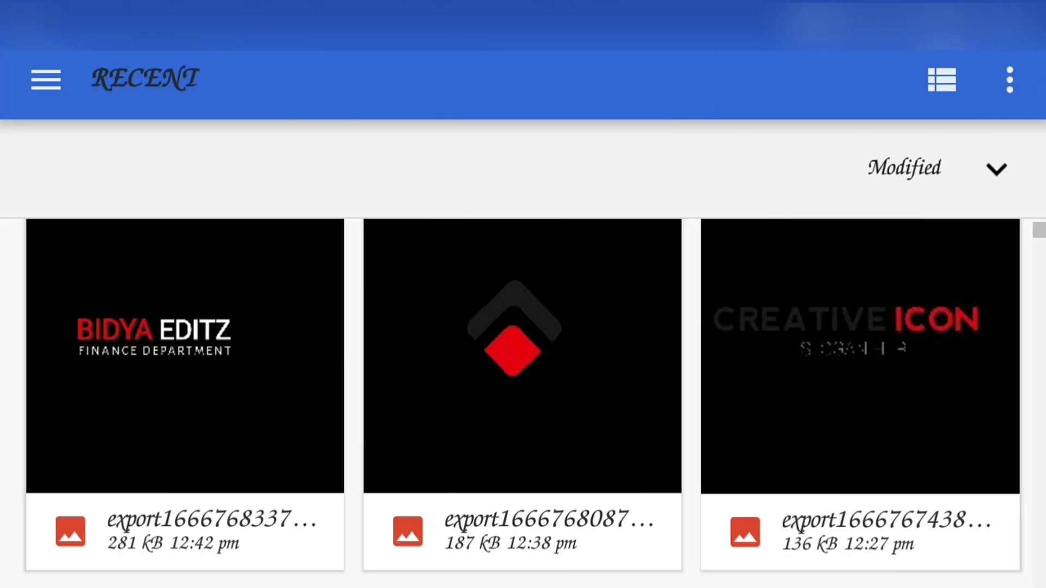
Place the CREATIVE ICON wordmark image at 70% directly beneath the diamond logo.
left_click(862, 342)
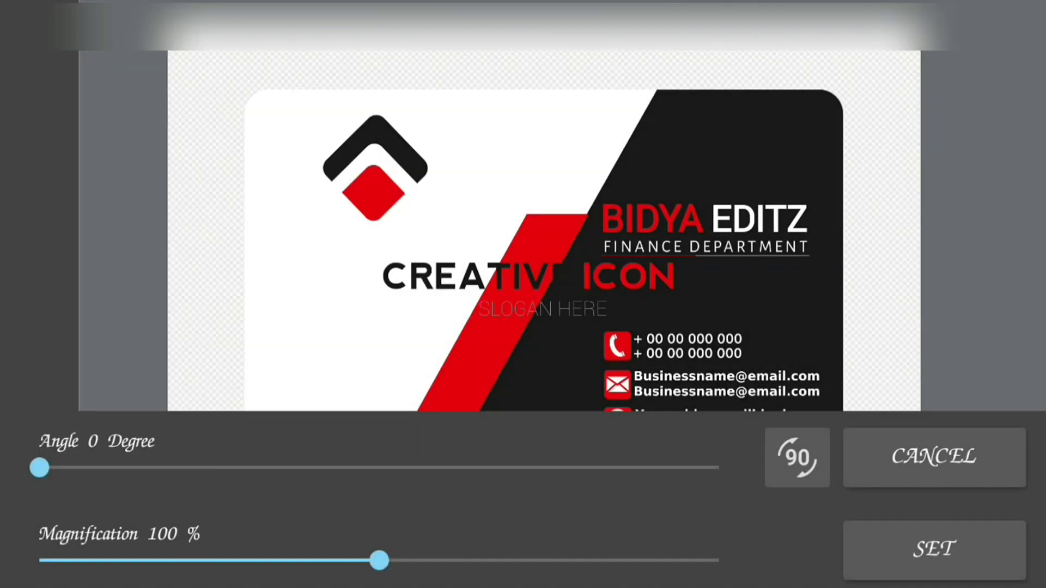
left_click_drag(380, 560, 278, 561)
left_click_drag(488, 335, 395, 318)
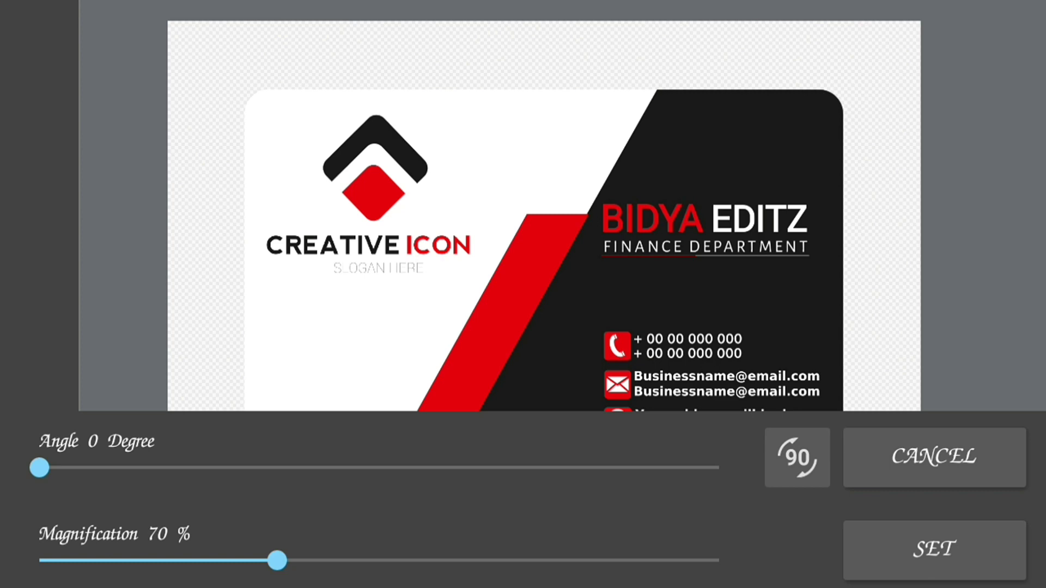
left_click(934, 549)
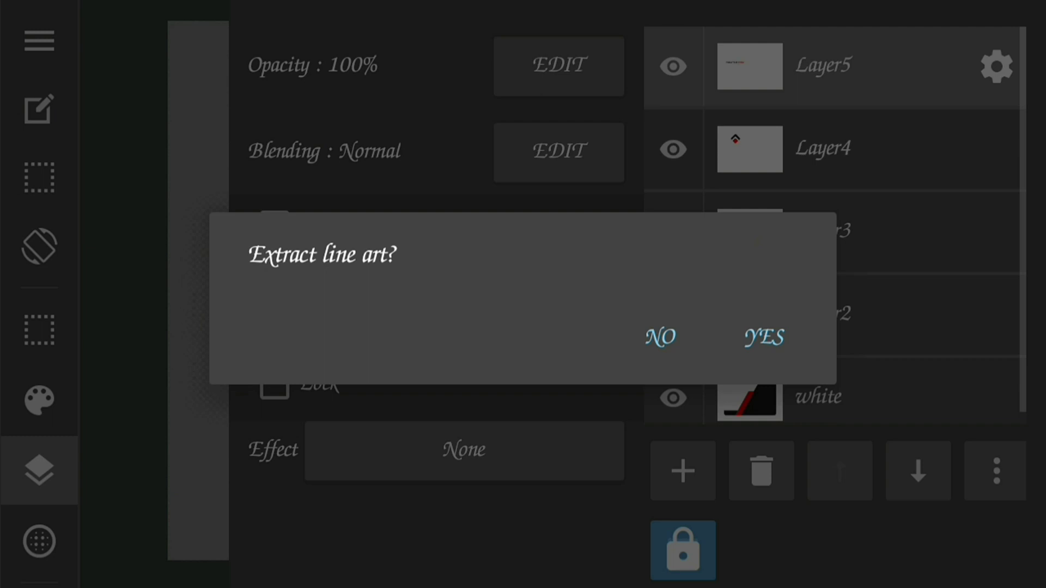
left_click(763, 334)
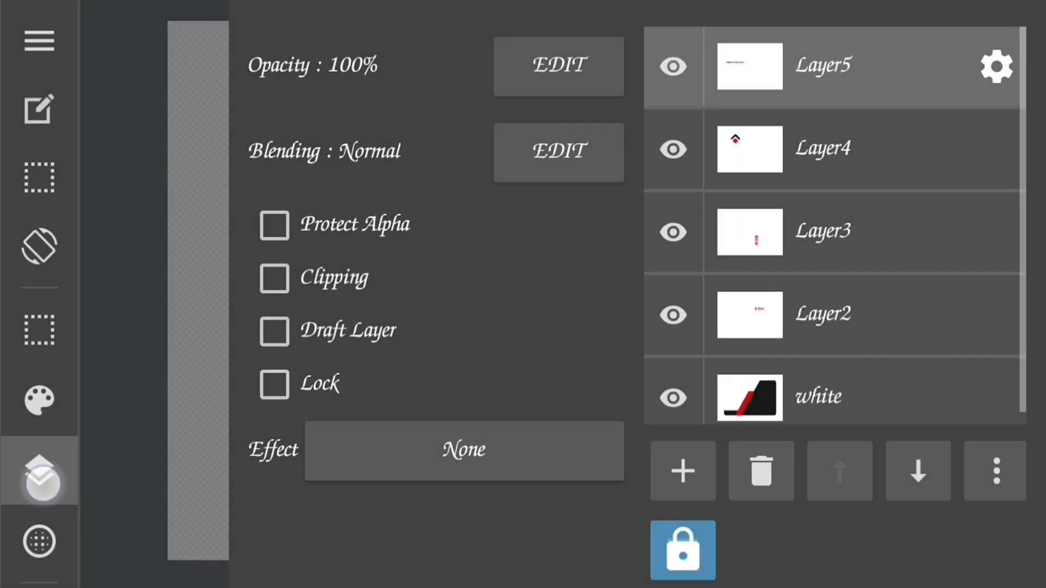
left_click(39, 470)
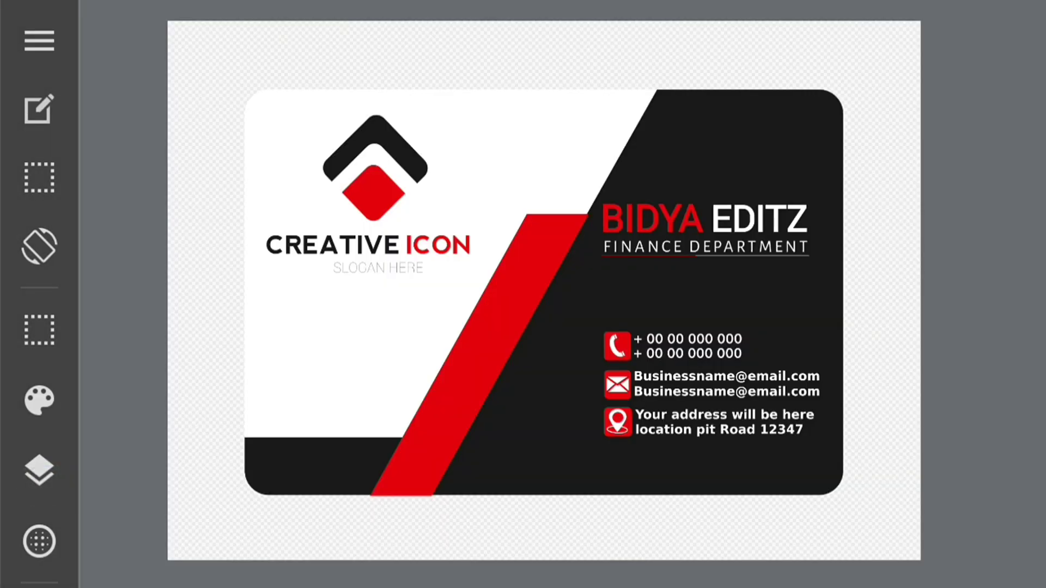
Place the QR code image at 39% magnification on the white side below CREATIVE ICON.
left_click(40, 469)
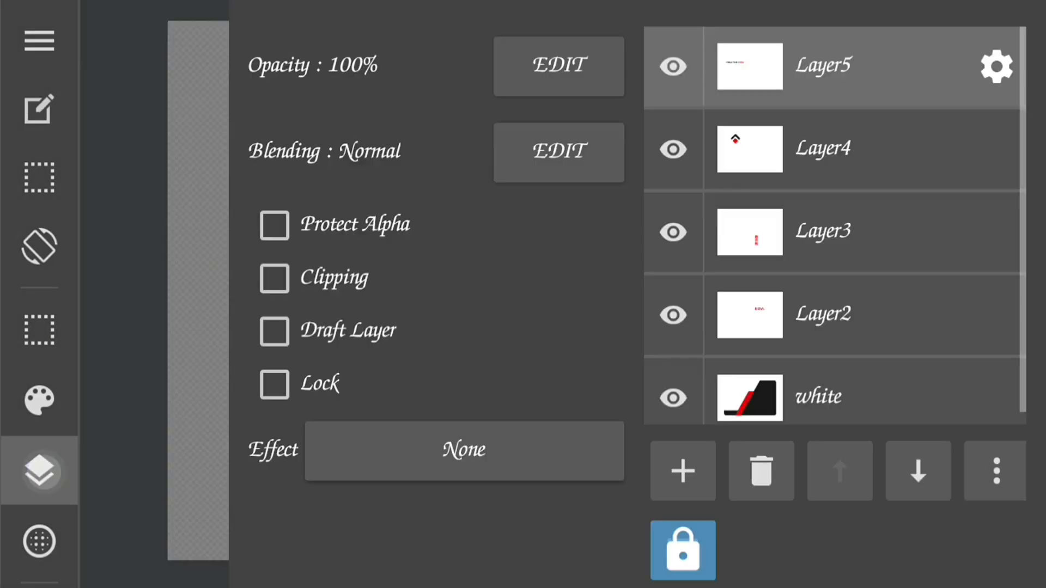
left_click(682, 471)
left_click(808, 354)
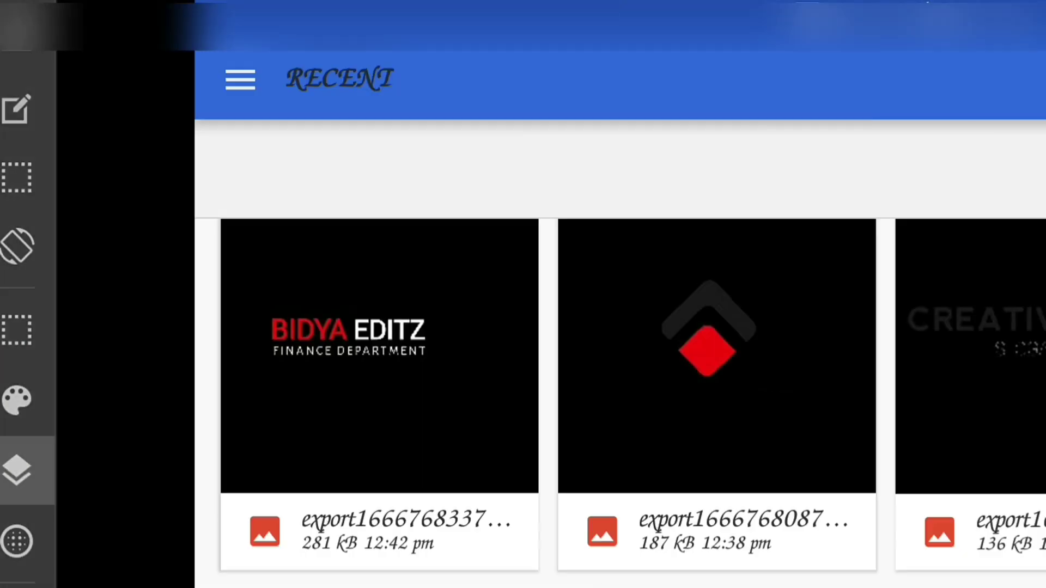
left_click(830, 383)
left_click_drag(830, 383, 830, 229)
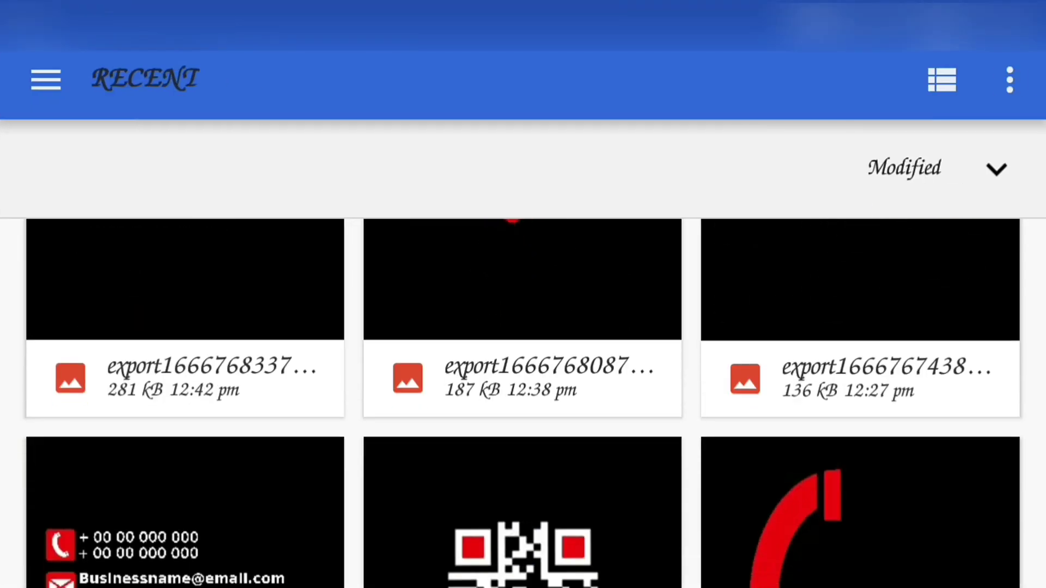
left_click(522, 517)
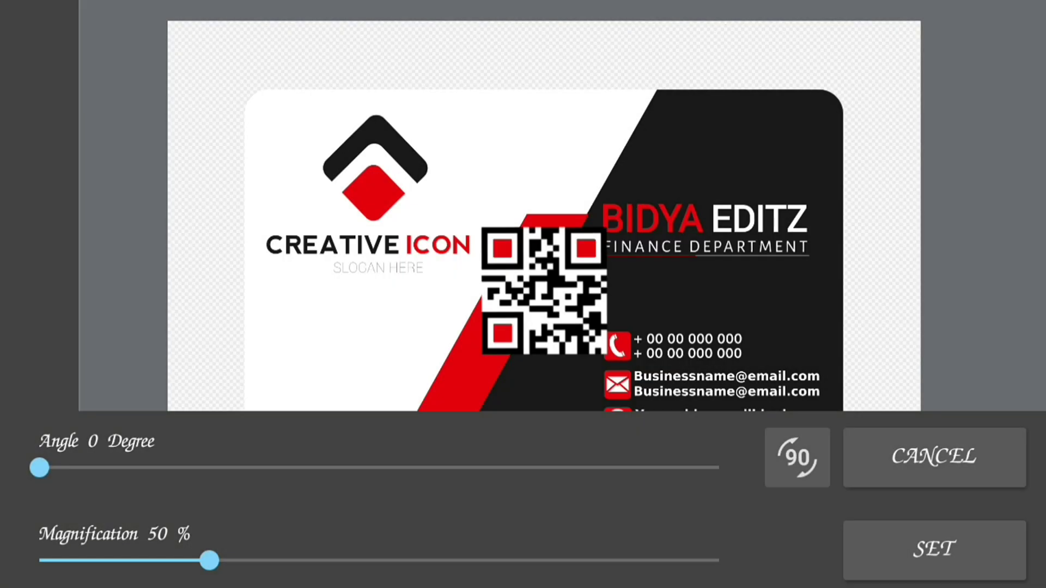
left_click_drag(209, 561, 172, 561)
mouse_move(544, 339)
left_mouse_down()
mouse_move(496, 339)
mouse_move(380, 381)
left_mouse_up()
left_click(934, 549)
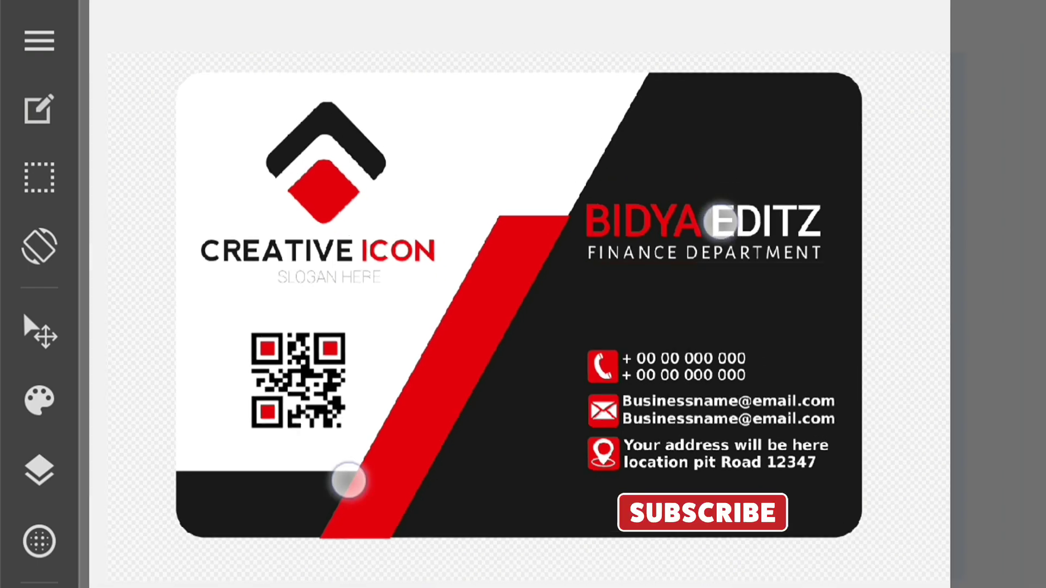
scroll(564, 351, "up", 2)
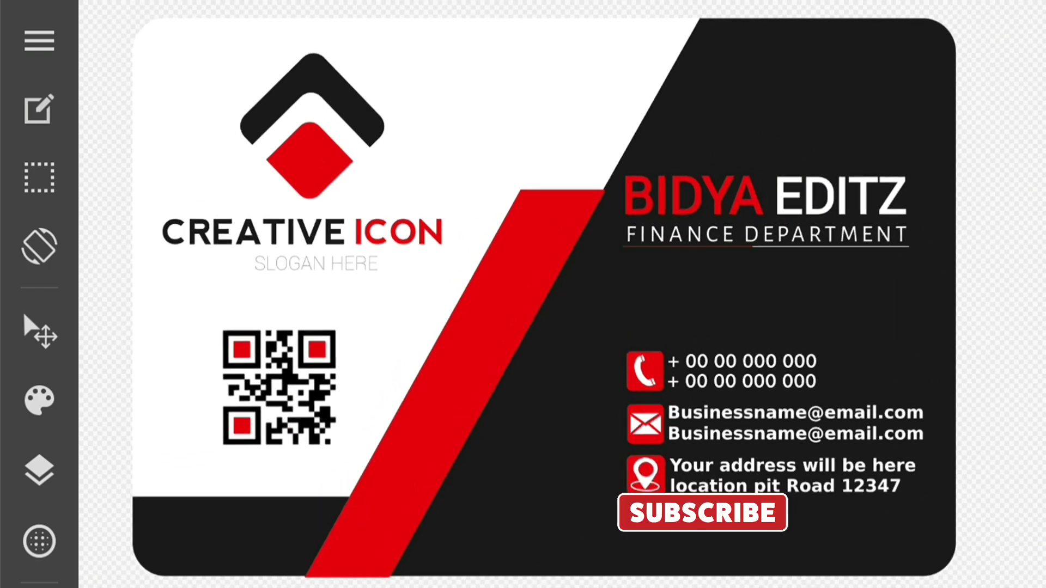
scroll(564, 351, "up", 1)
scroll(743, 288, "up", 1)
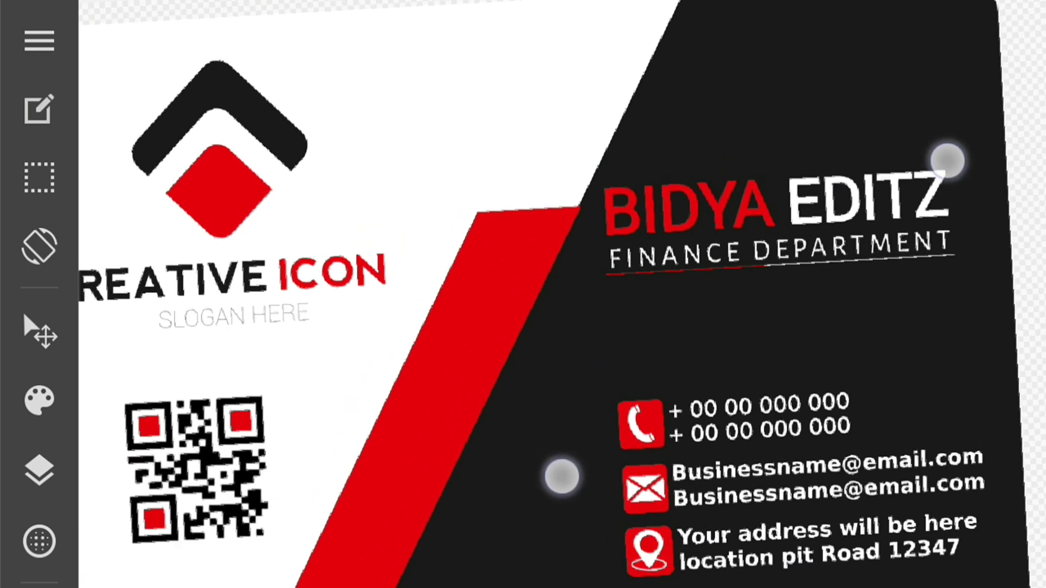
scroll(743, 289, "up", 1)
scroll(743, 289, "up", 1)
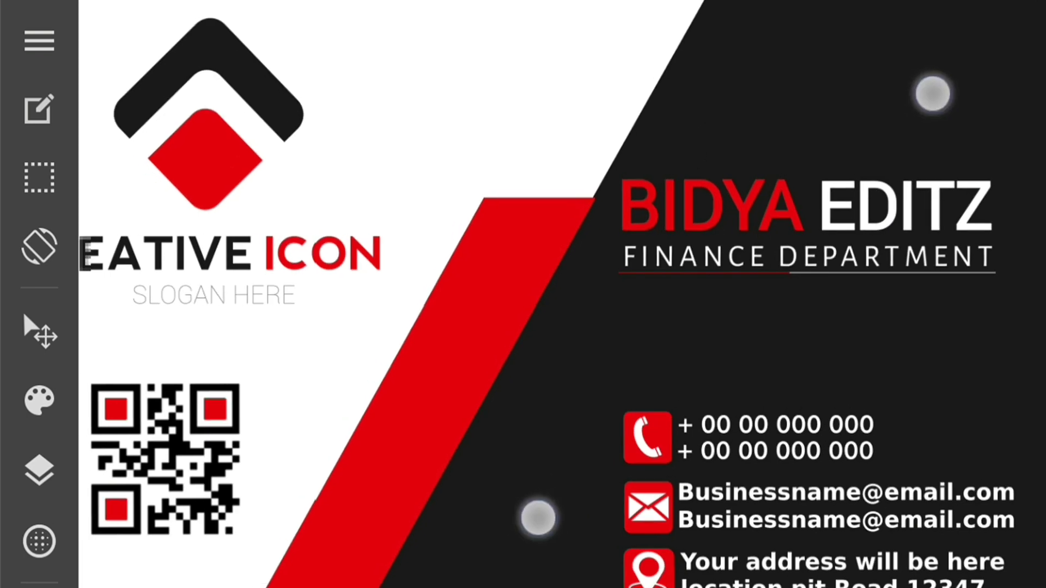
scroll(736, 304, "down", 1)
scroll(736, 303, "down", 1)
scroll(761, 309, "down", 1)
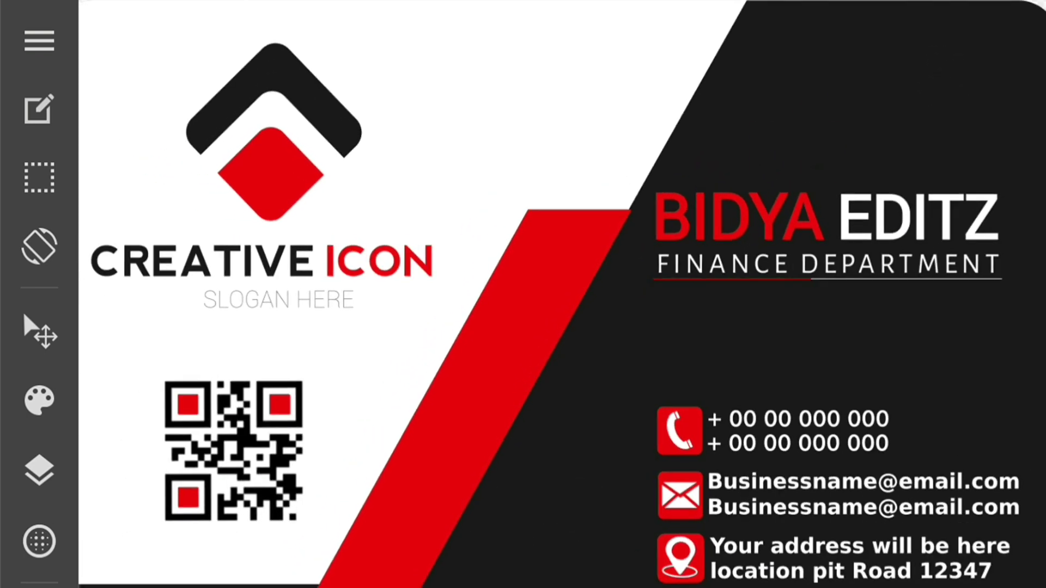
scroll(686, 316, "down", 1)
scroll(680, 290, "down", 1)
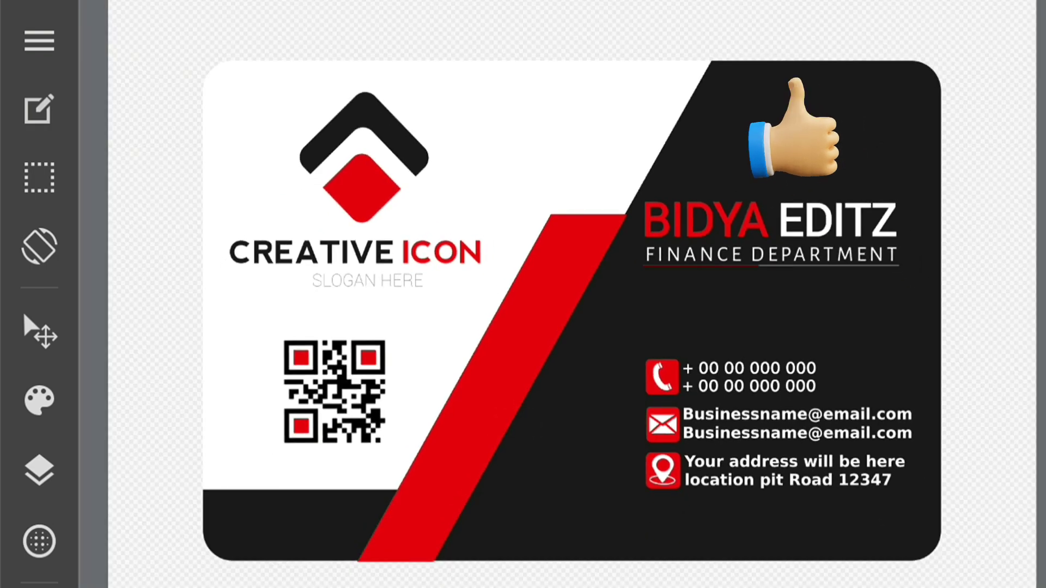